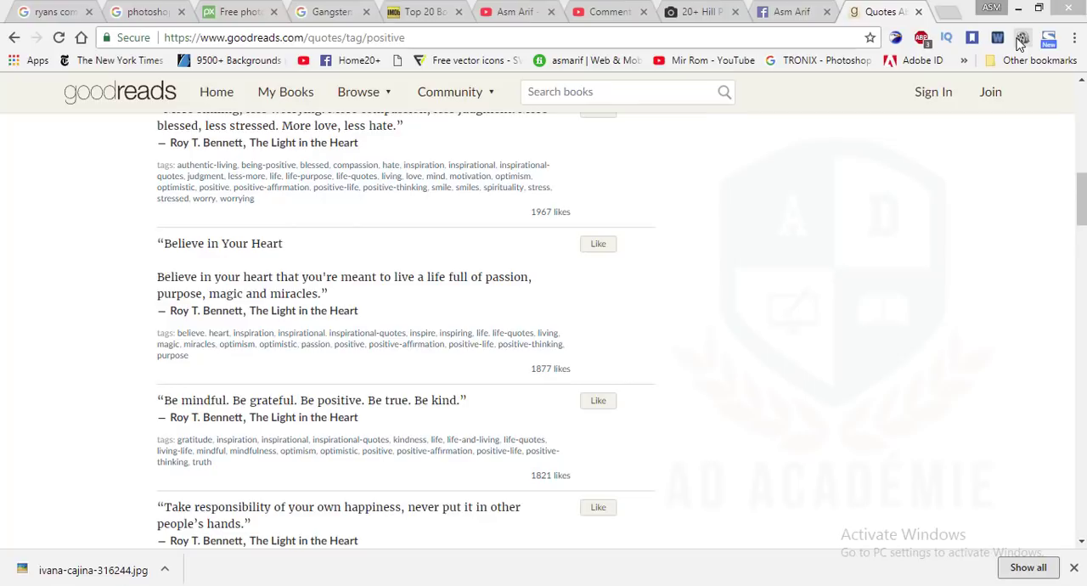
# Switch to Photoshop and open the downloaded misty hills JPG whose file name ends in 316244
pyautogui.click(299, 584)
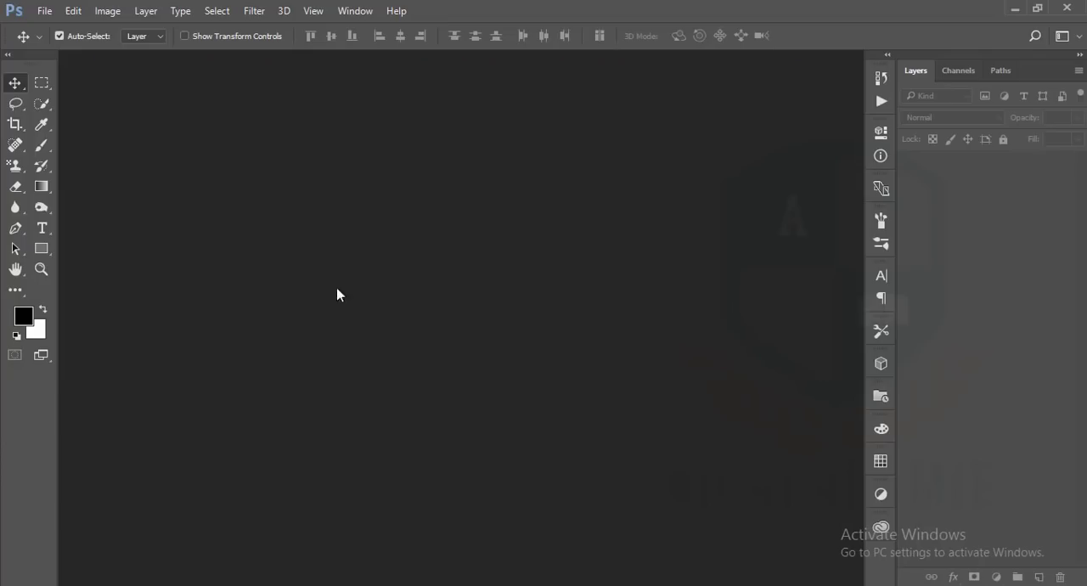
pyautogui.click(40, 17)
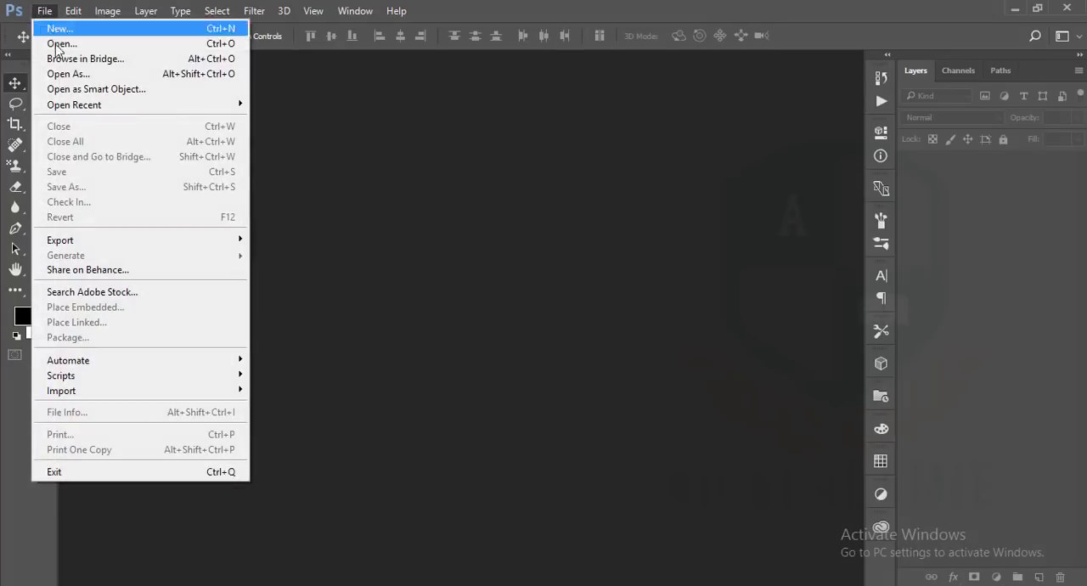
pyautogui.click(55, 40)
pyautogui.doubleClick(226, 174)
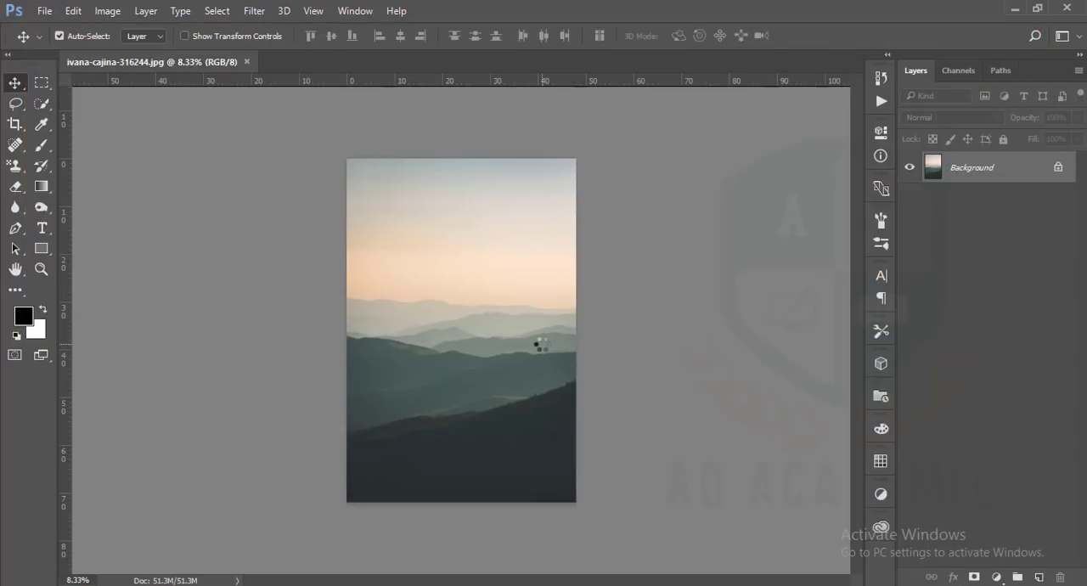
# Switch to the browser and look through the Unsplash search results for hill photos
pyautogui.hotkey('alt', 'Tab')
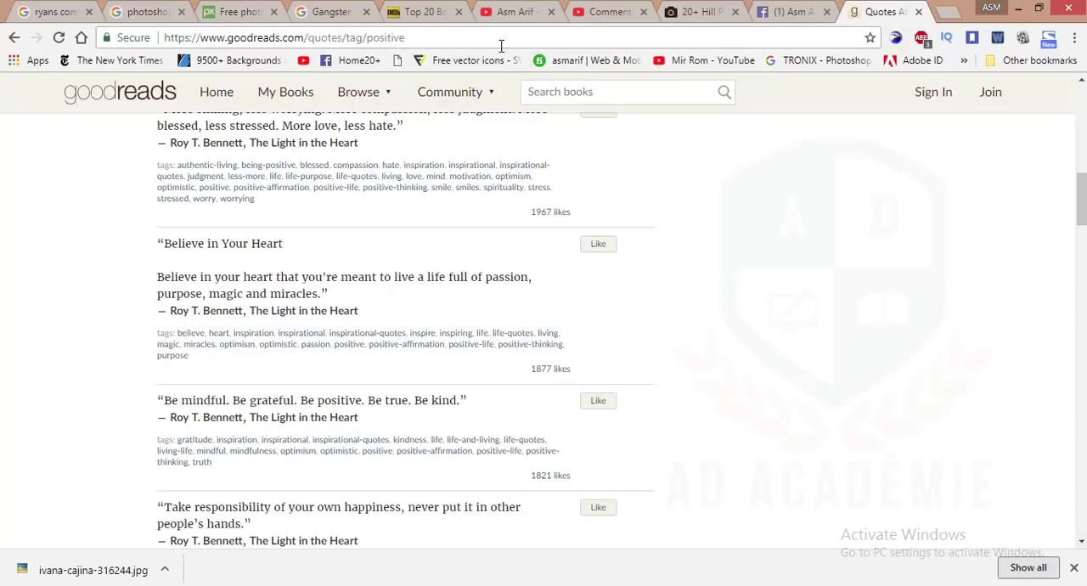
pyautogui.click(692, 11)
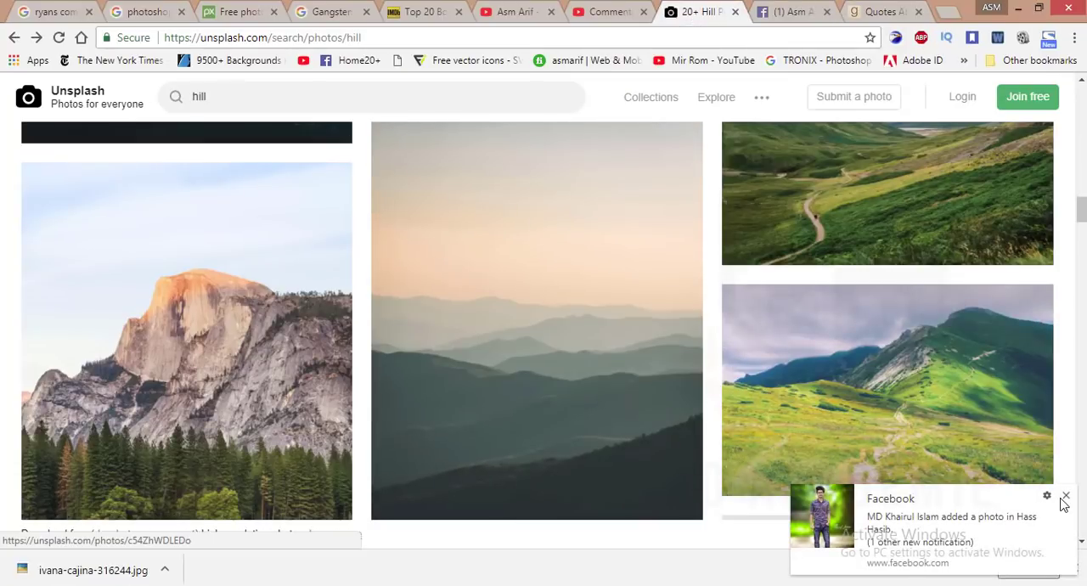
pyautogui.click(1066, 496)
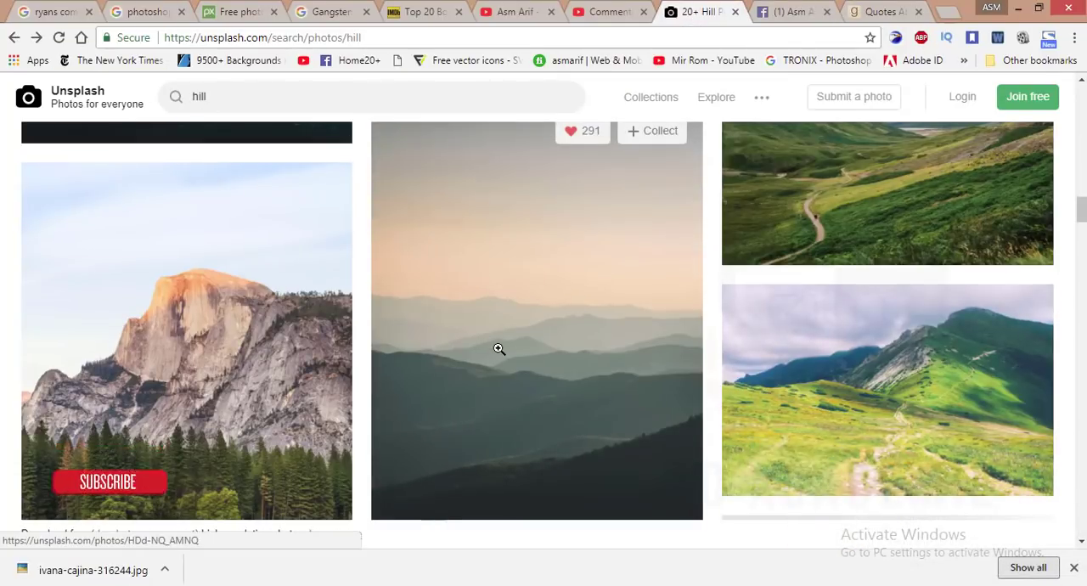
pyautogui.scroll(-5, 498, 348)
pyautogui.scroll(-5, 498, 348)
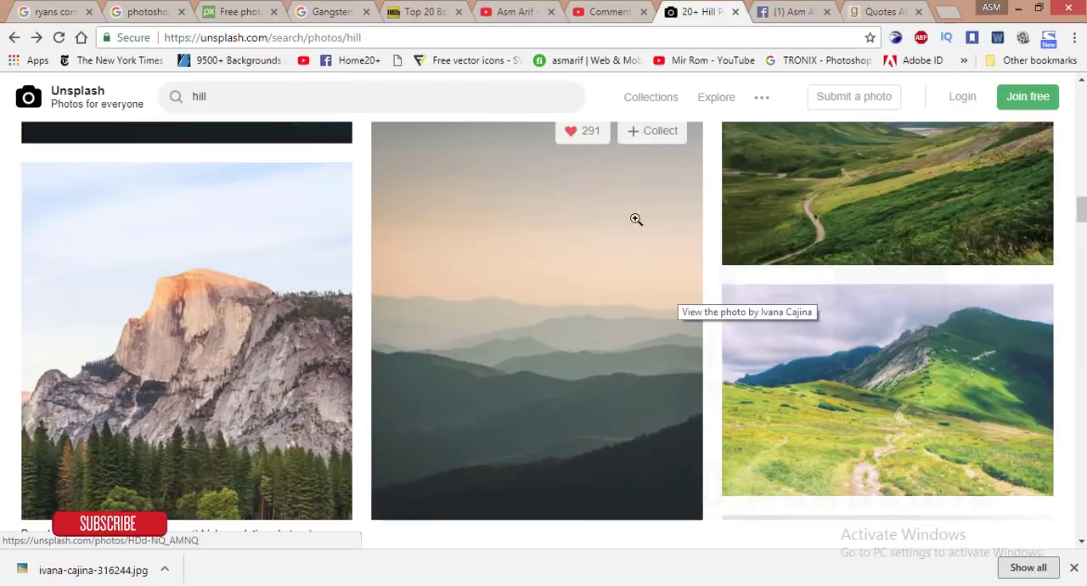
pyautogui.scroll(-3, 697, 430)
pyautogui.scroll(-5, 697, 431)
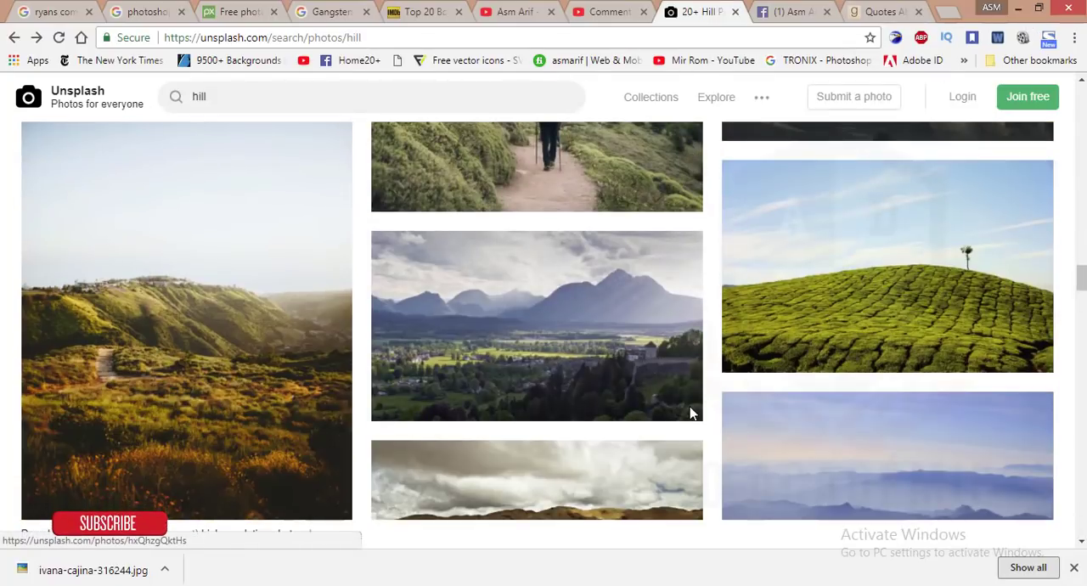
pyautogui.scroll(-3, 598, 401)
pyautogui.scroll(-10, 564, 384)
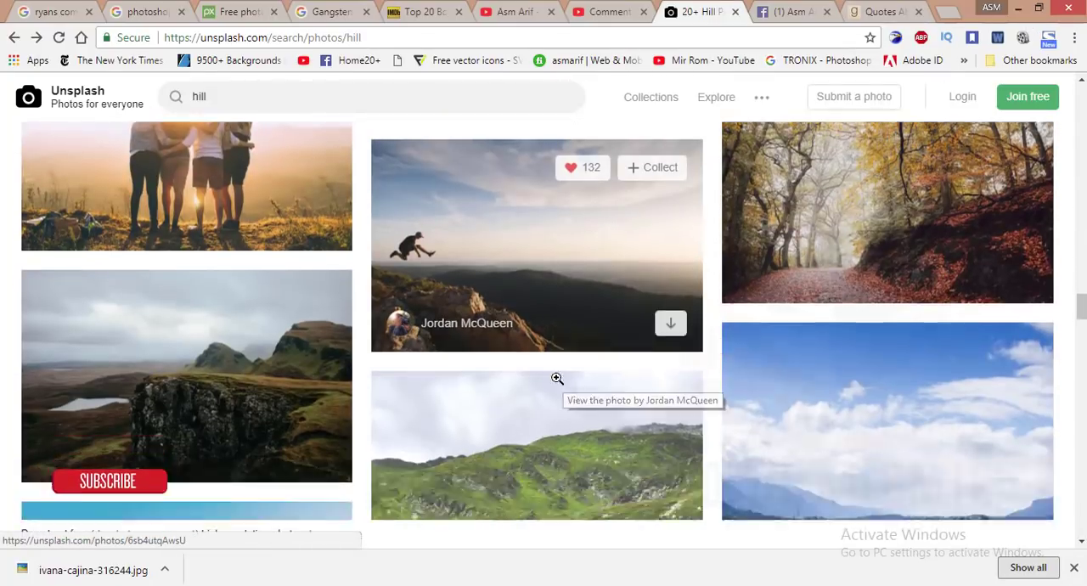
pyautogui.scroll(20, 557, 382)
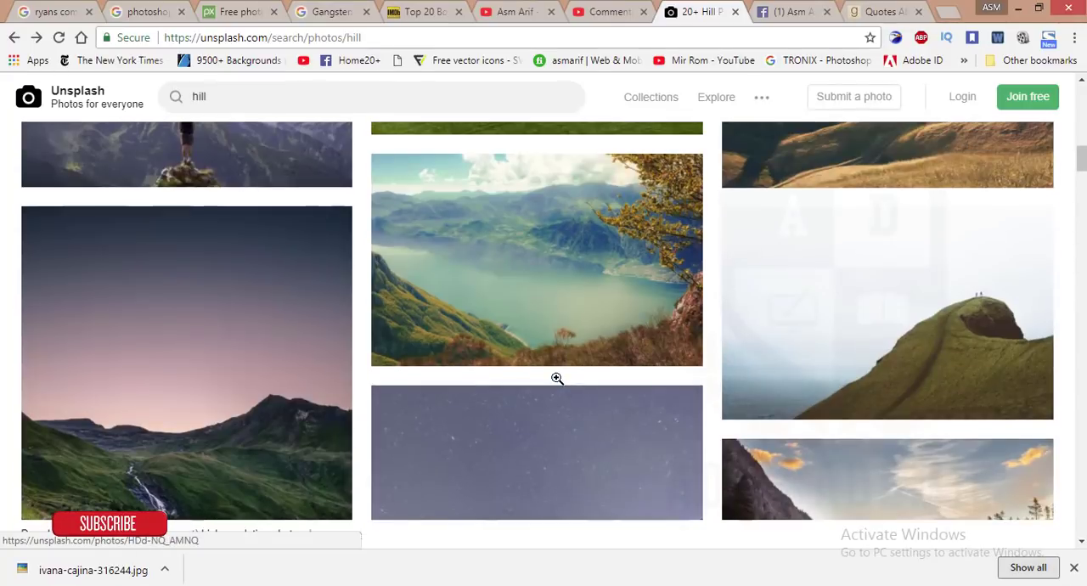
pyautogui.scroll(-20, 557, 378)
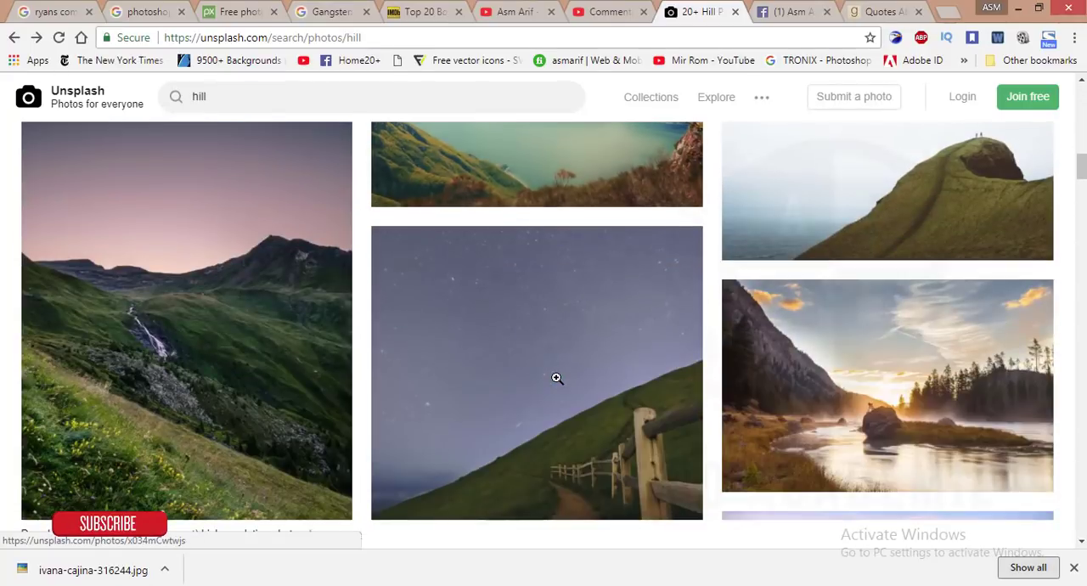
pyautogui.scroll(-2, 556, 379)
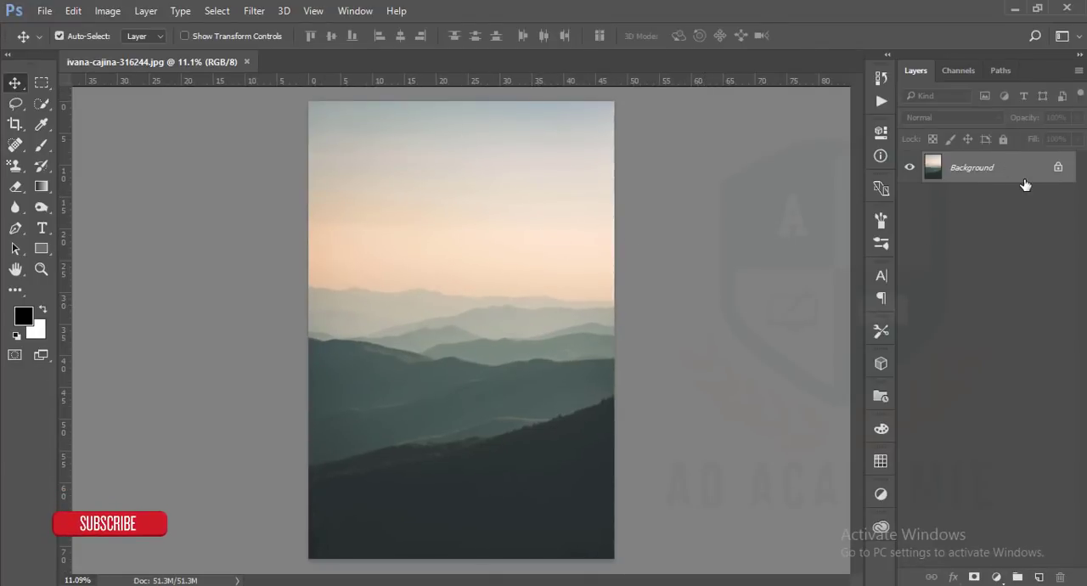
# Adjust the photo with the Camera Raw Filter: Contrast +15, Highlights -40, Blacks -27, Clarity +22 and Vibrance +10
pyautogui.click(255, 11)
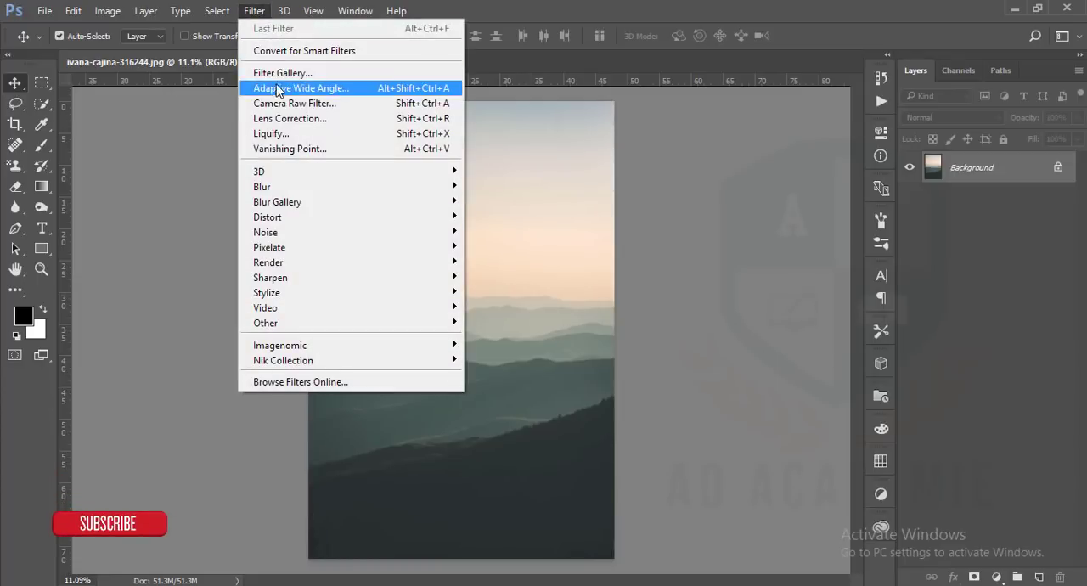
pyautogui.click(277, 103)
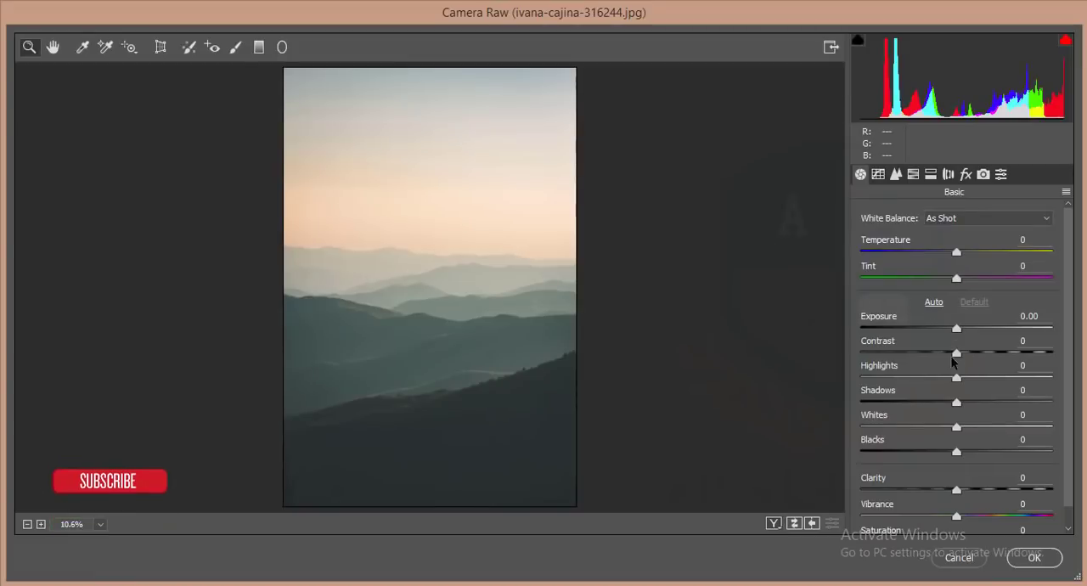
pyautogui.moveTo(957, 378); pyautogui.dragTo(973, 357)
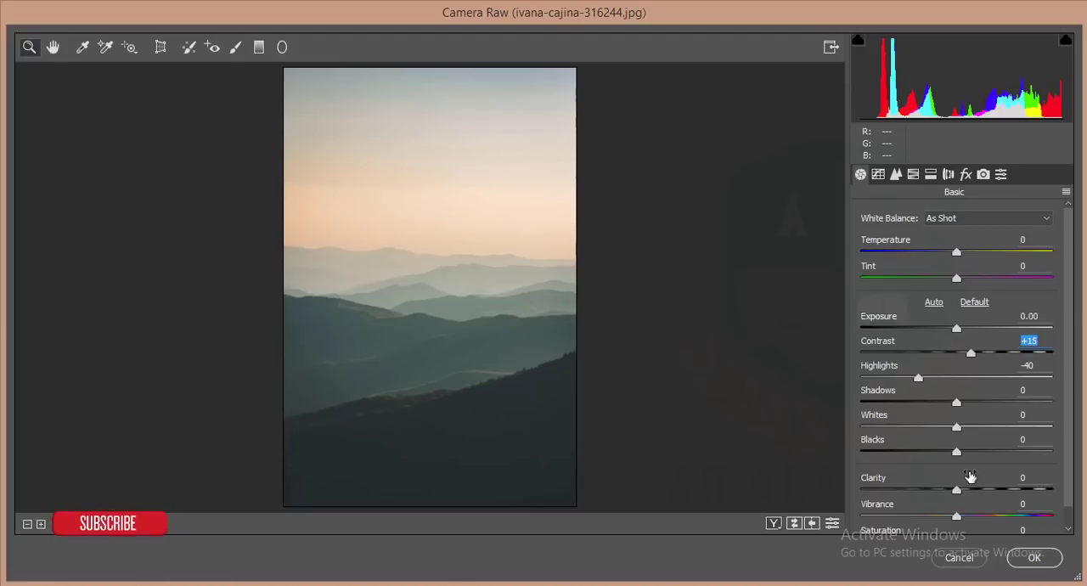
pyautogui.moveTo(957, 452); pyautogui.dragTo(933, 456)
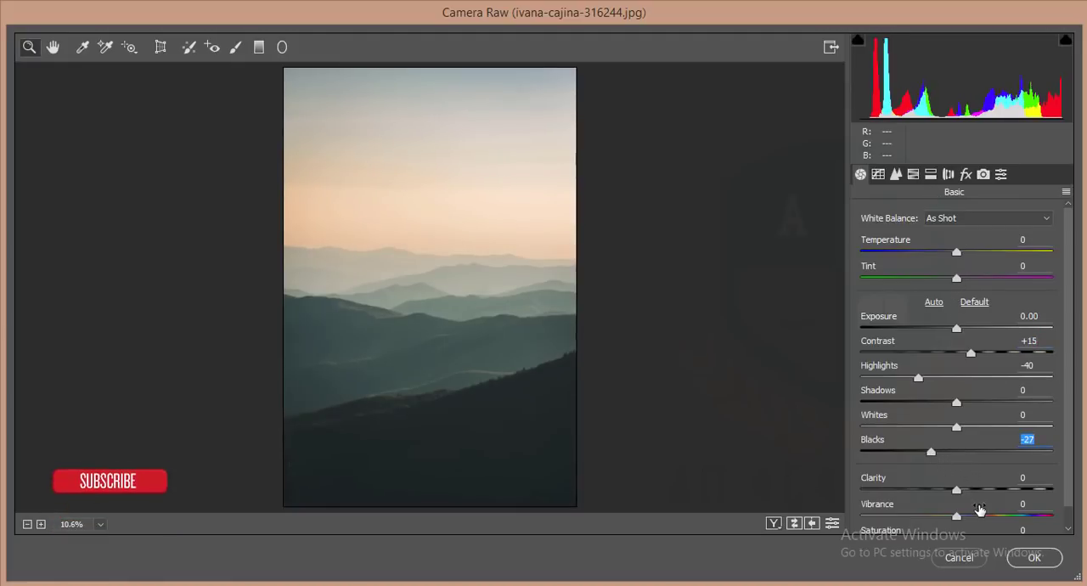
pyautogui.moveTo(957, 491); pyautogui.dragTo(979, 493)
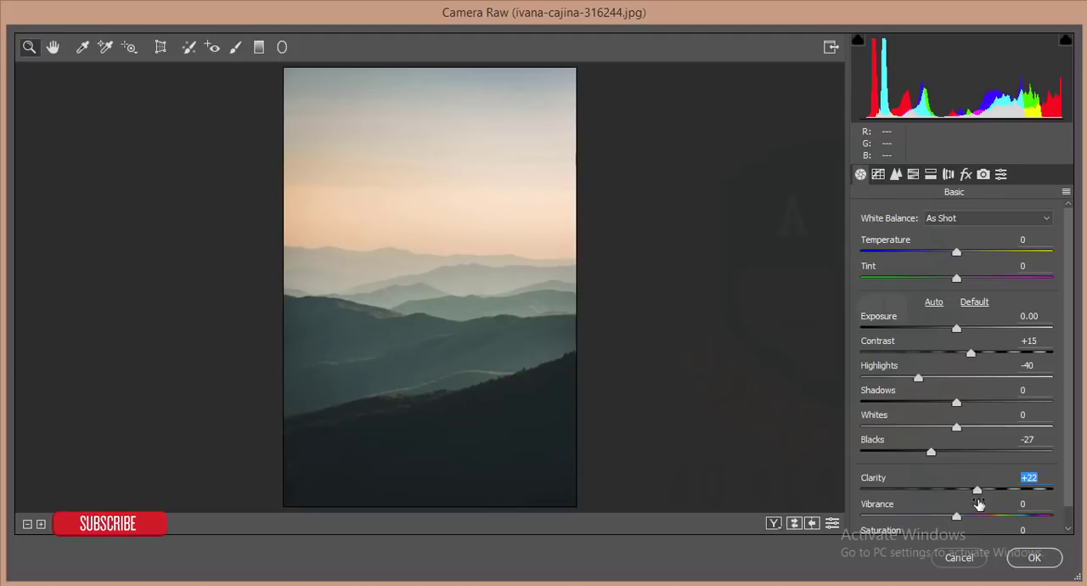
pyautogui.scroll(-1, 963, 510)
pyautogui.moveTo(958, 496); pyautogui.dragTo(967, 495)
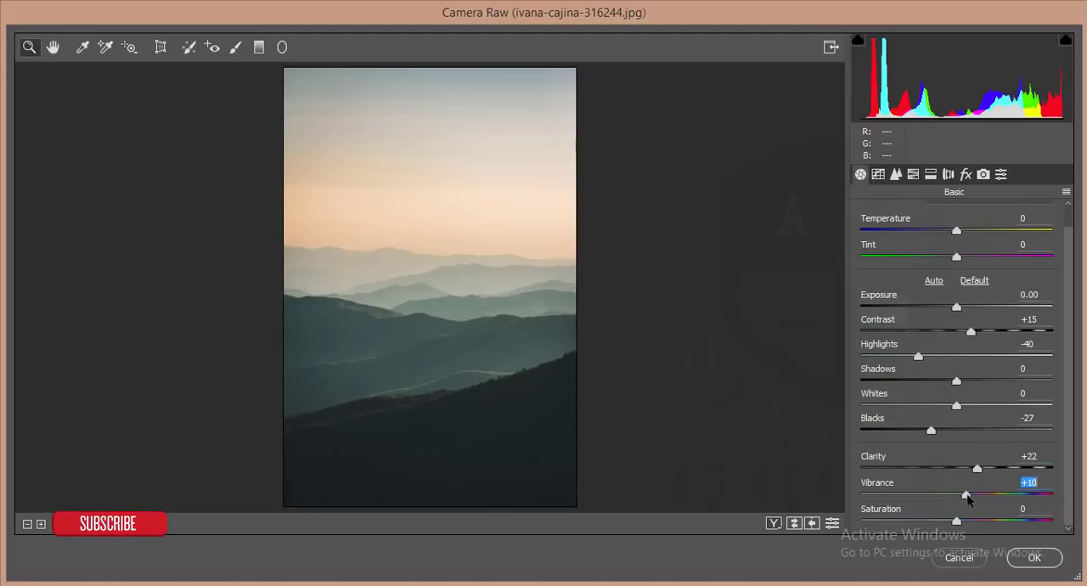
# Shape the RGB point tone curve by lowering input 174 to output 143 and lifting the black point to 15, and apply the filter
pyautogui.click(878, 174)
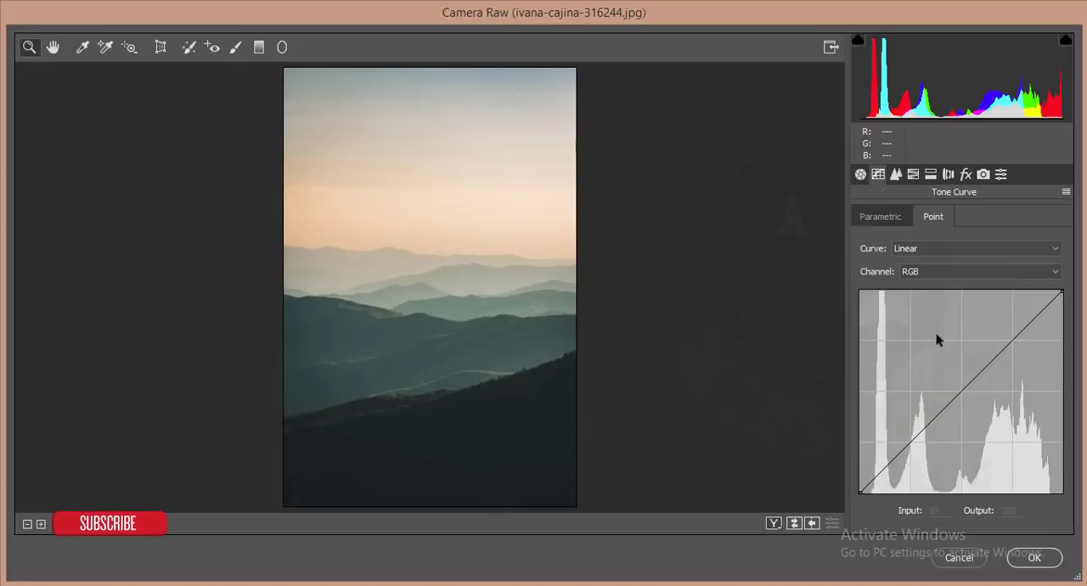
pyautogui.moveTo(910, 444); pyautogui.dragTo(913, 446)
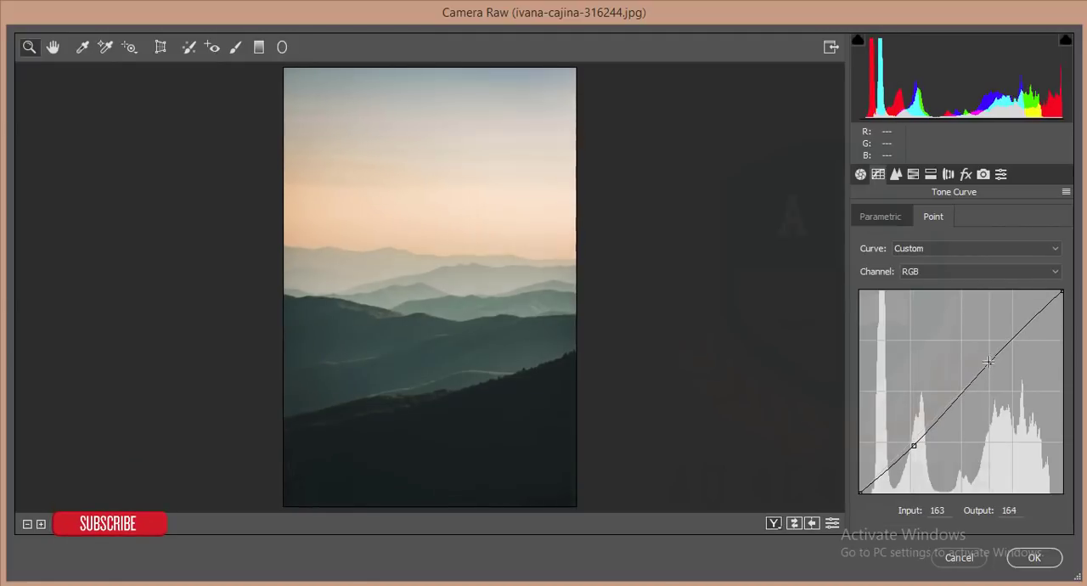
pyautogui.moveTo(998, 355); pyautogui.dragTo(997, 379)
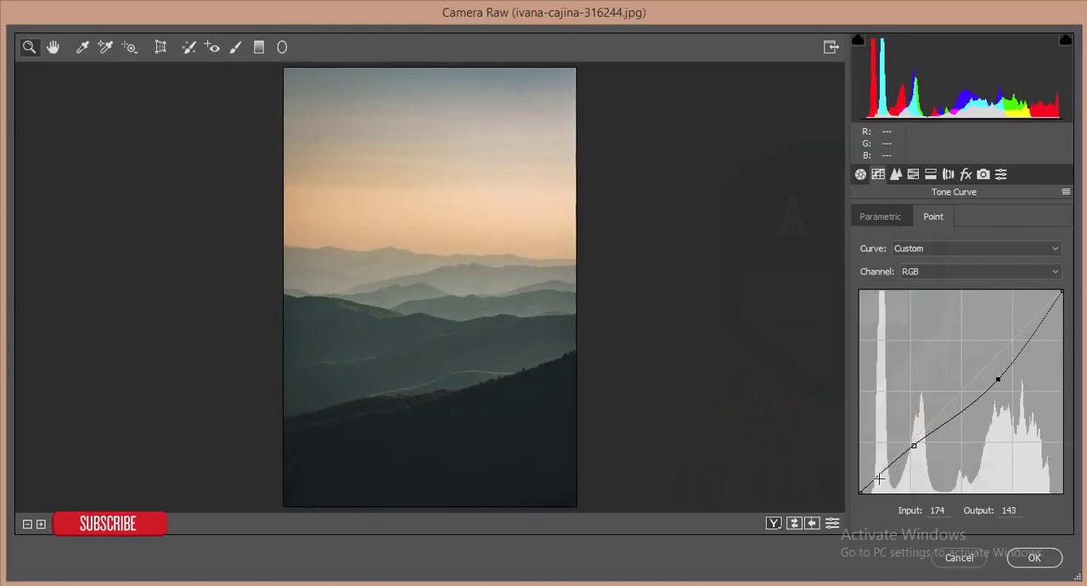
pyautogui.moveTo(861, 491); pyautogui.dragTo(860, 481)
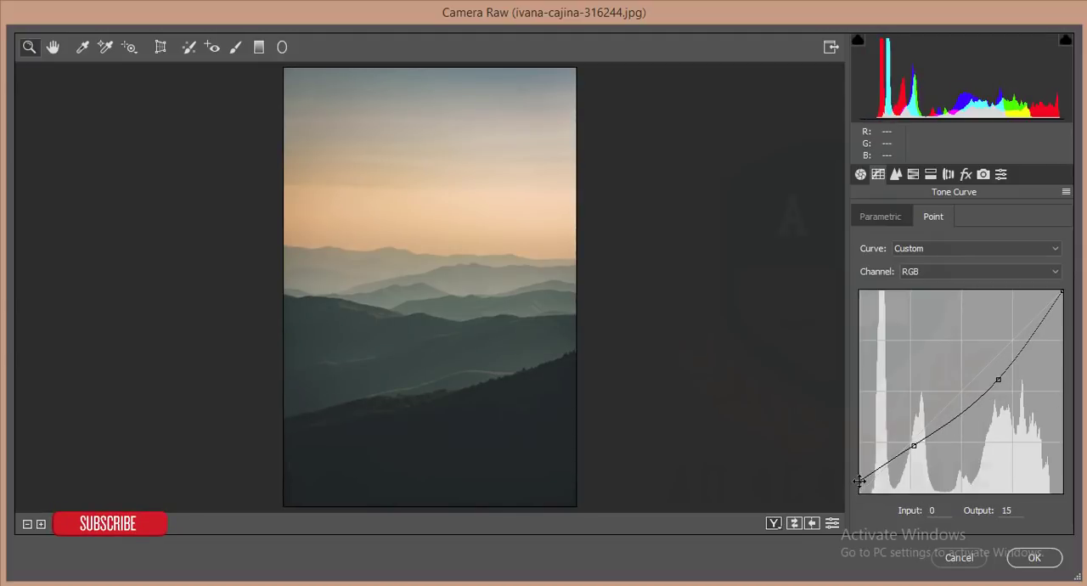
pyautogui.click(1043, 563)
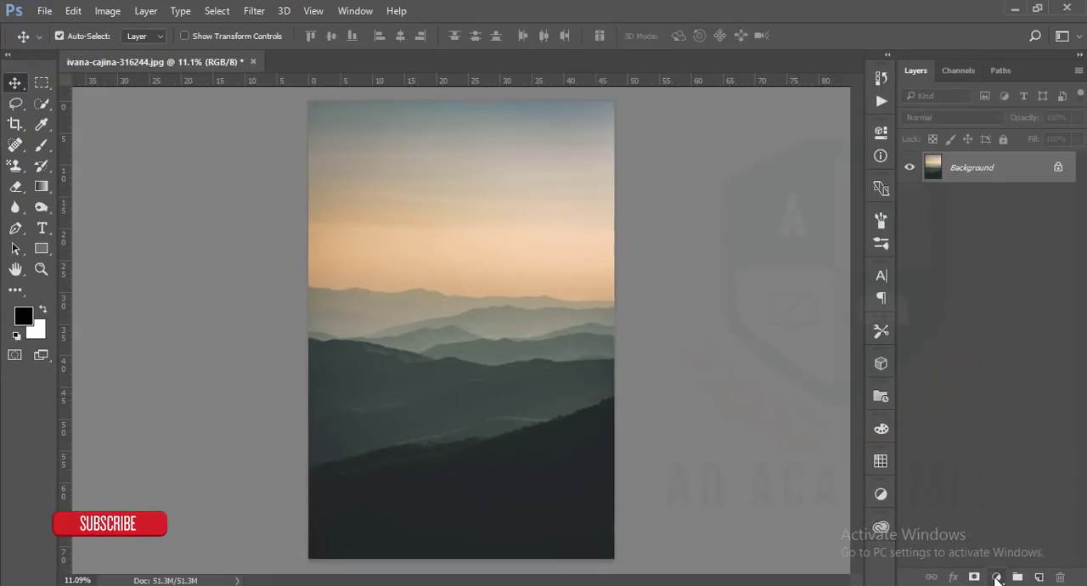
# Add a black Solid Color fill layer above the photo and set its opacity to 47%
pyautogui.click(997, 578)
pyautogui.click(981, 234)
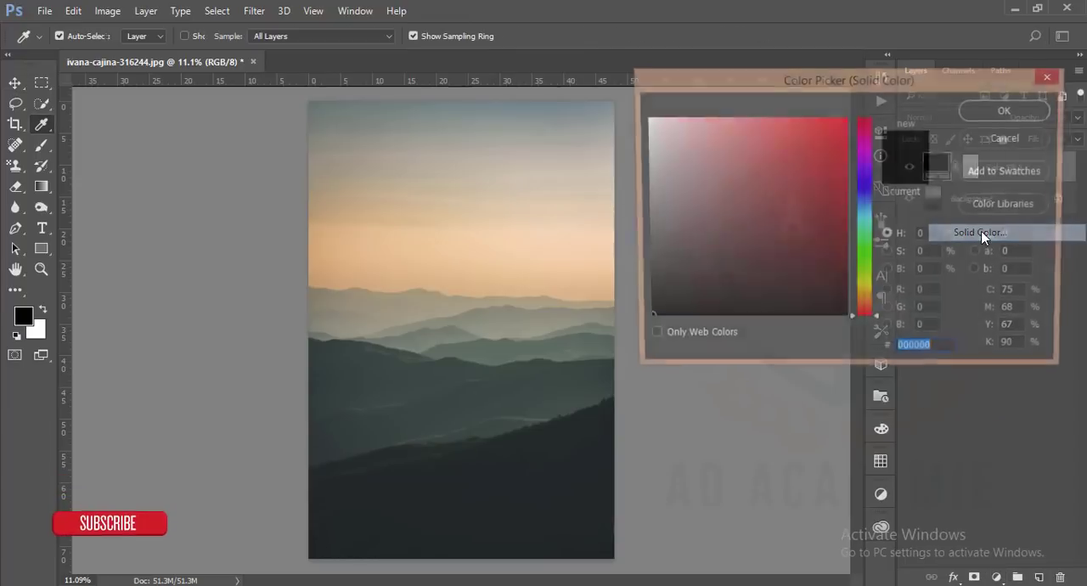
pyautogui.click(1009, 113)
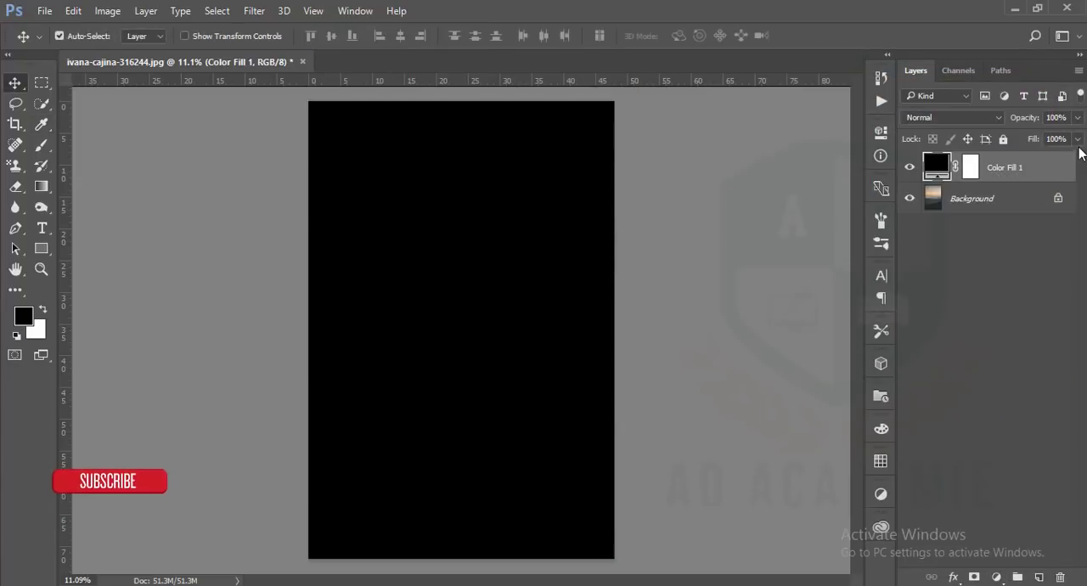
pyautogui.click(1078, 119)
pyautogui.moveTo(1052, 136); pyautogui.dragTo(1039, 136)
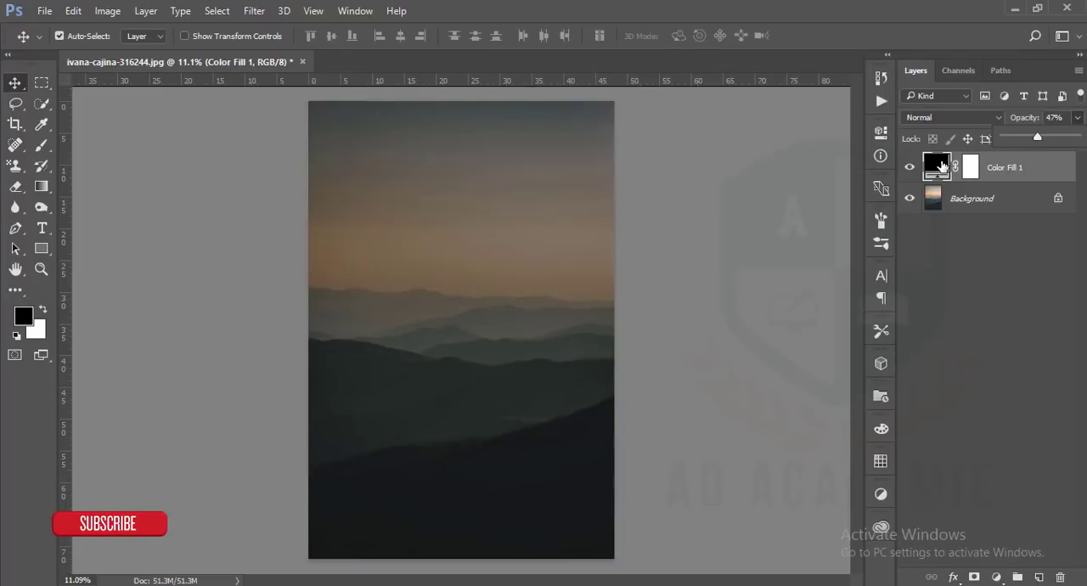
# Try the dark blue #083b53 as the fill layer's colour, and set the colour back to black
pyautogui.doubleClick(936, 166)
pyautogui.click(871, 211)
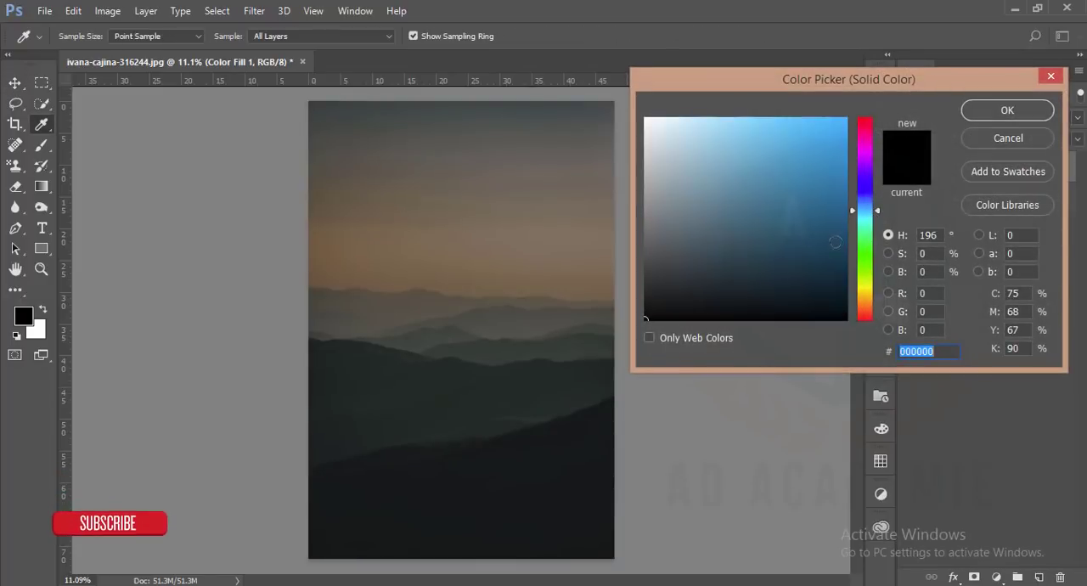
pyautogui.click(829, 254)
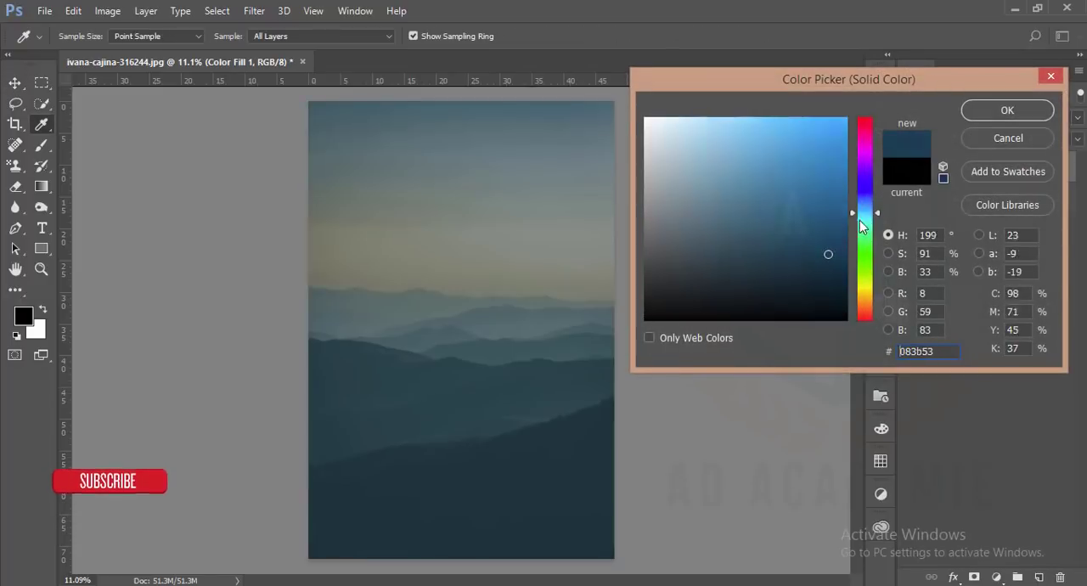
pyautogui.click(865, 227)
pyautogui.moveTo(825, 306); pyautogui.dragTo(822, 319)
pyautogui.click(996, 111)
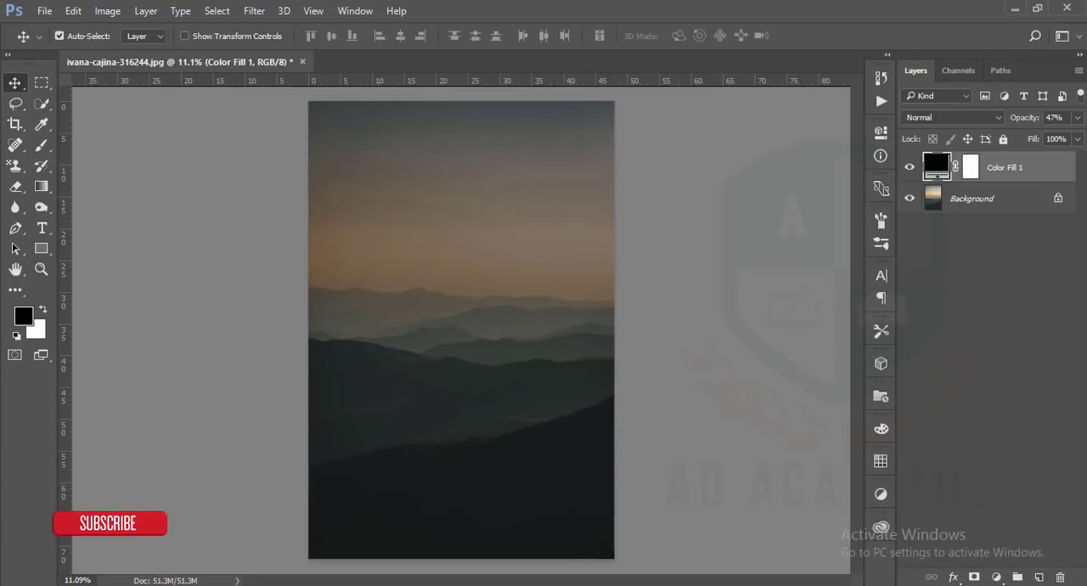
# Copy the Goodreads quote starting "Follow your heart, listen to your inner voice" with its author's name, and return to Photoshop
pyautogui.click(728, 585)
pyautogui.click(880, 13)
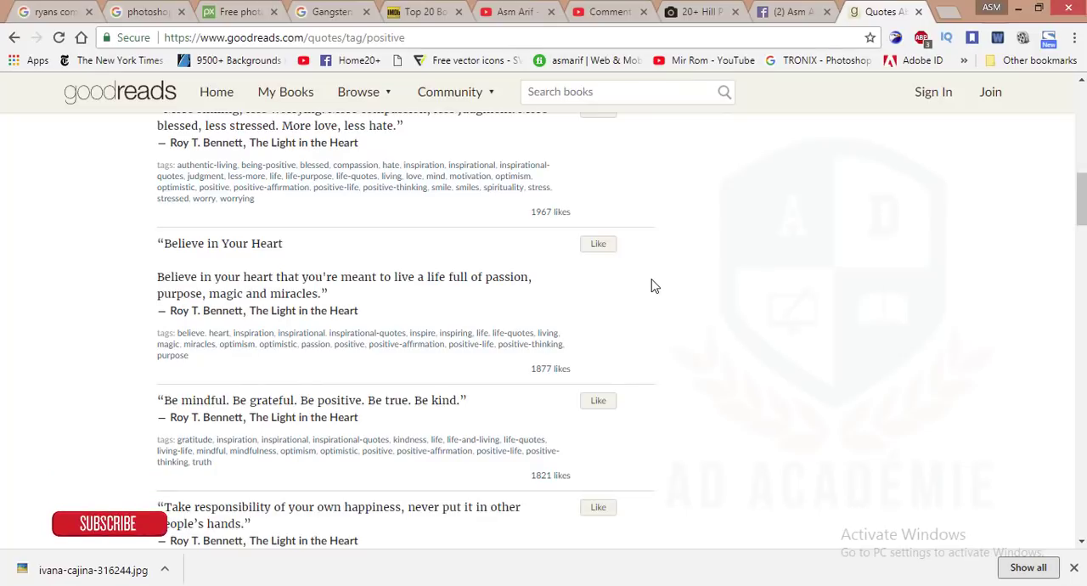
pyautogui.scroll(-4, 109, 286)
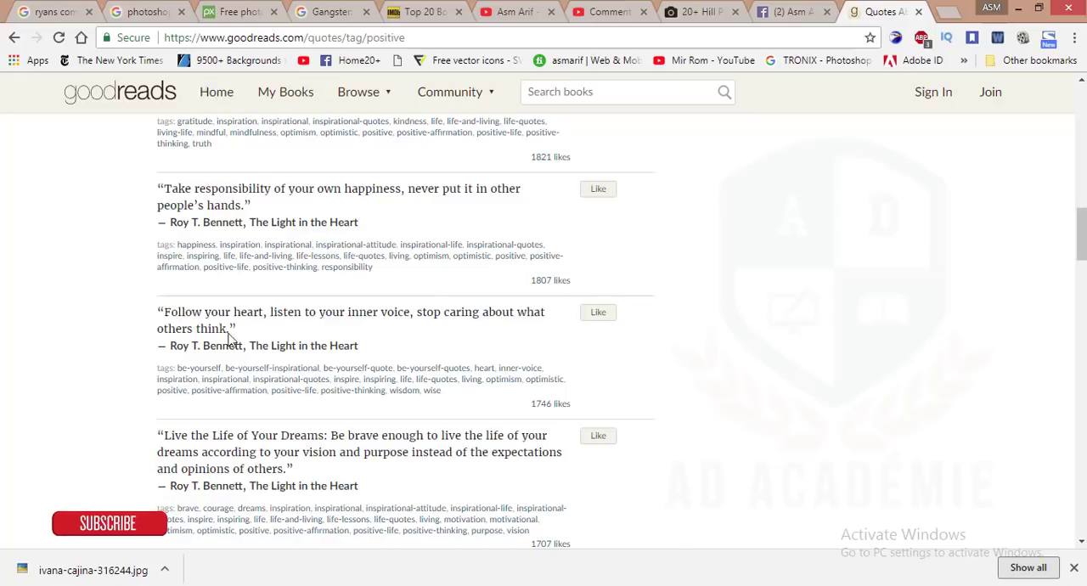
pyautogui.moveTo(153, 311); pyautogui.dragTo(219, 346)
pyautogui.click(136, 318)
pyautogui.moveTo(159, 311); pyautogui.dragTo(241, 344)
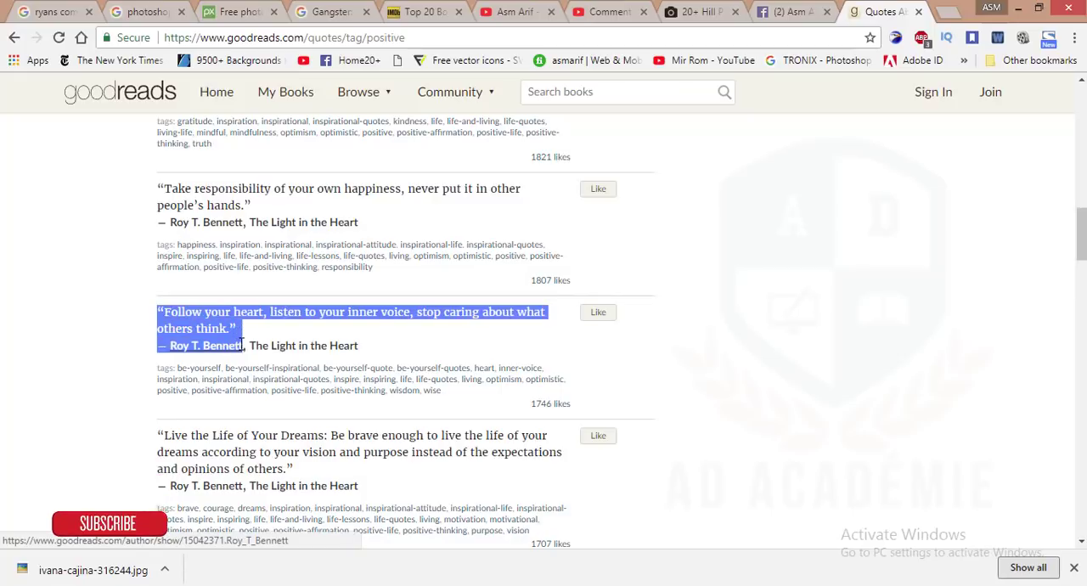
pyautogui.rightClick(214, 347)
pyautogui.click(267, 467)
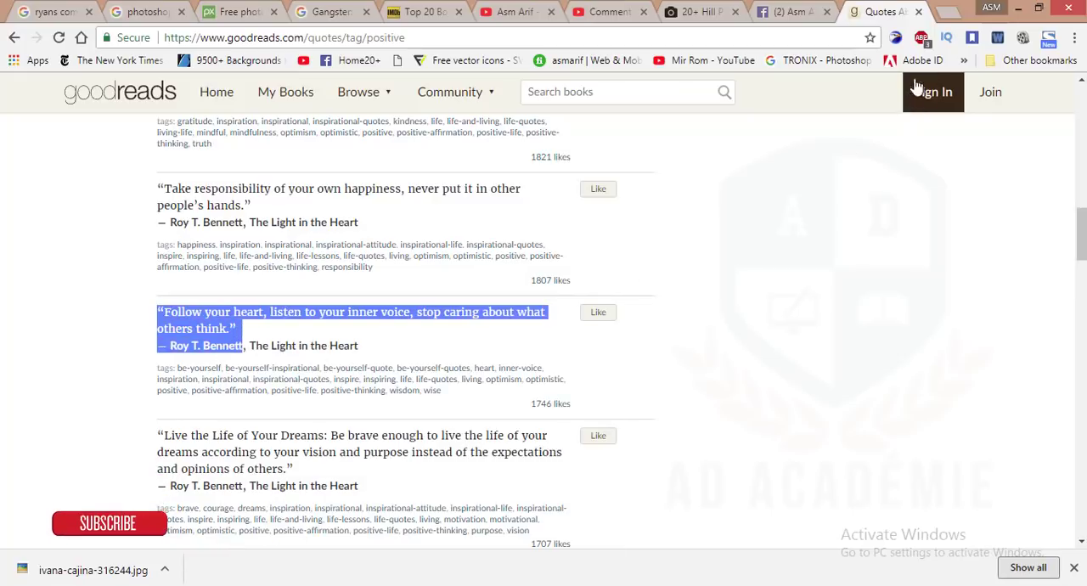
pyautogui.click(1018, 8)
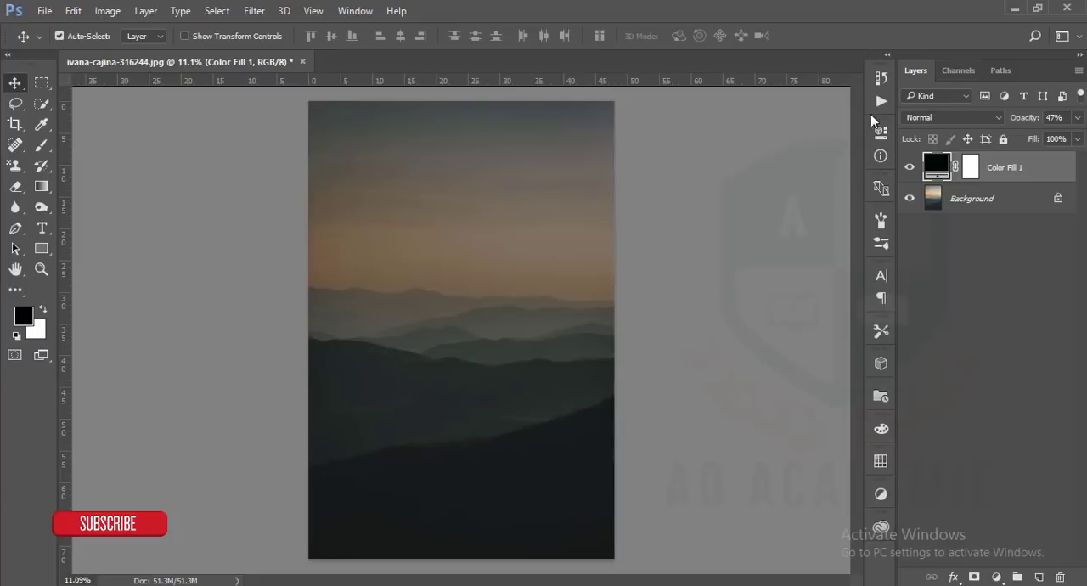
pyautogui.click(42, 228)
pyautogui.click(357, 238)
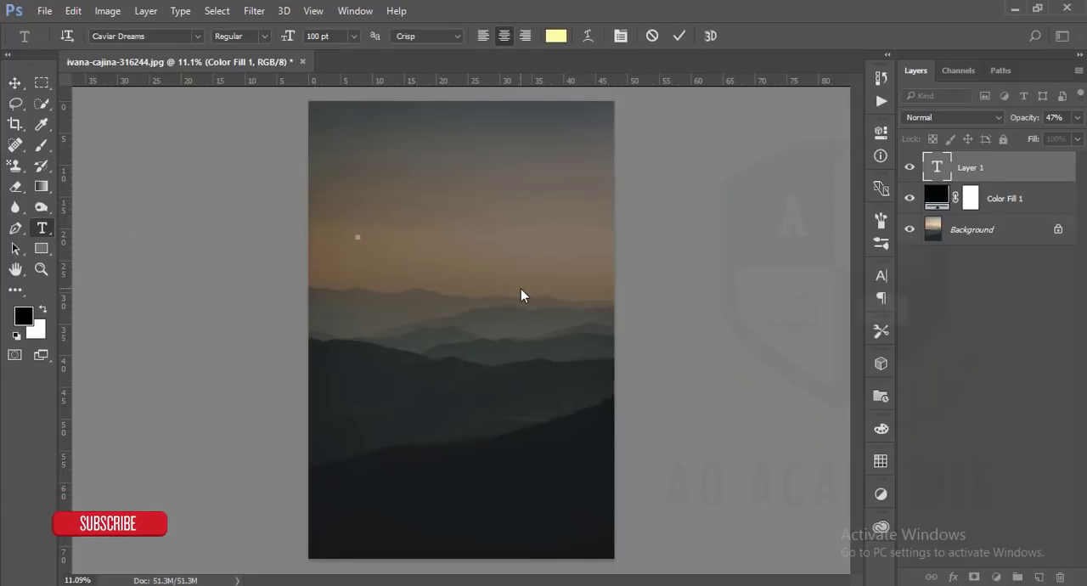
pyautogui.click(15, 83)
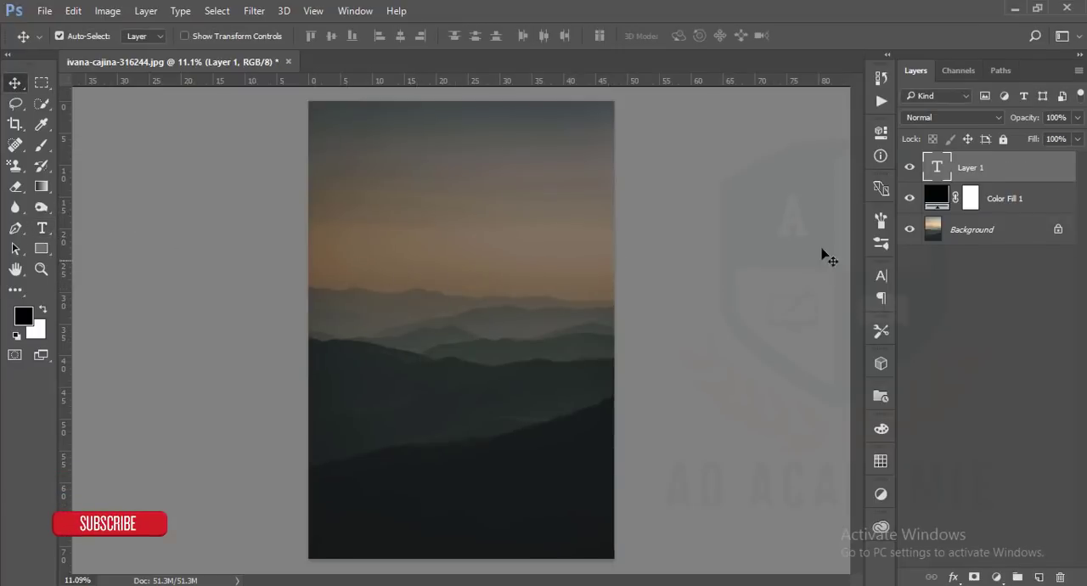
pyautogui.press('Delete')
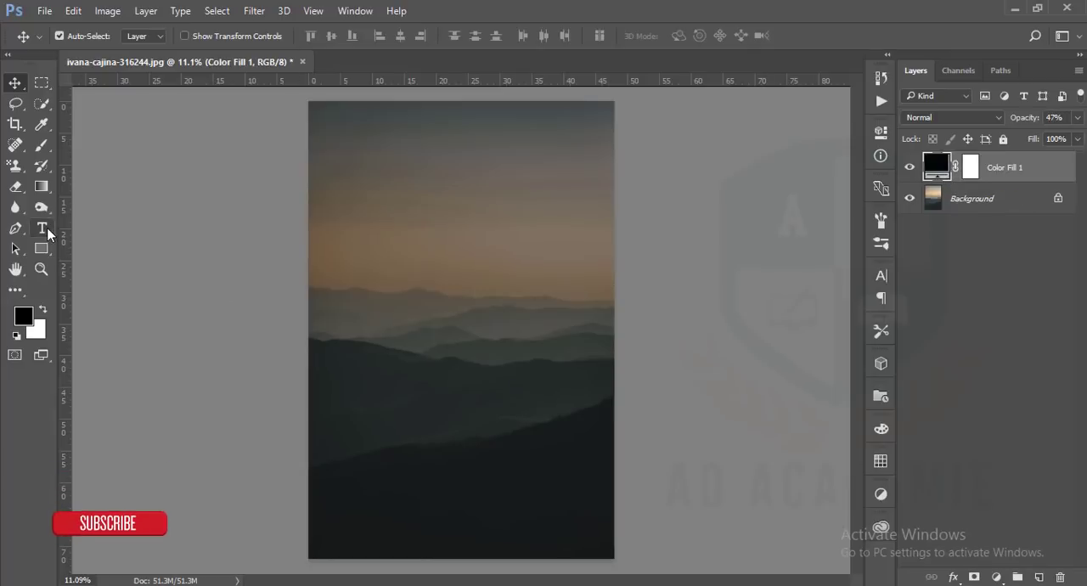
# Draw a large paragraph text box over the middle of the photo and paste the copied quote with its author line into it
pyautogui.click(43, 228)
pyautogui.moveTo(340, 171); pyautogui.dragTo(569, 511)
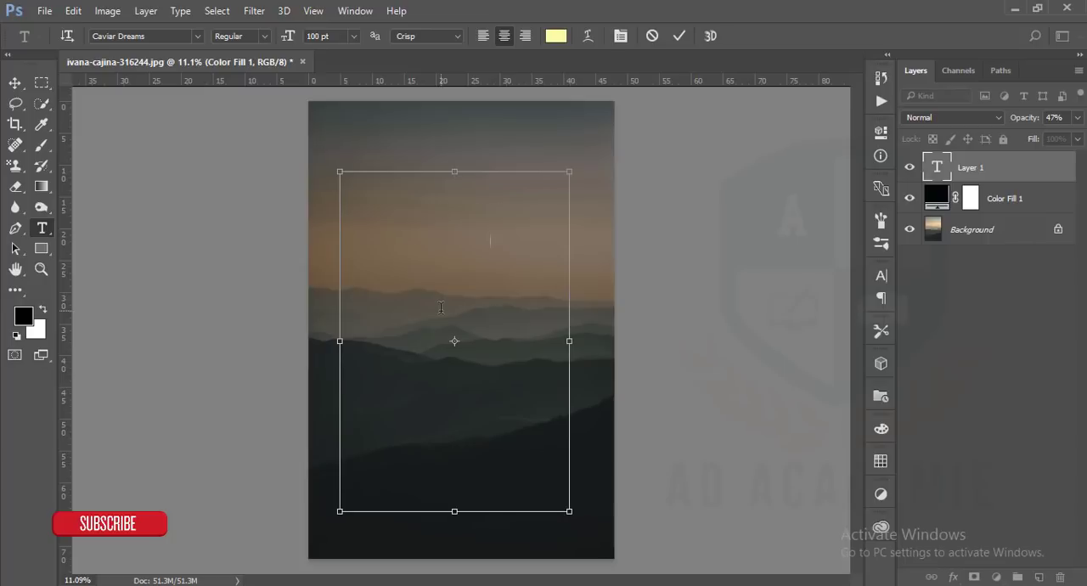
pyautogui.hotkey('ctrl', 'v')
# Select all the pasted text and set its font size to 250 pt in the Character settings
pyautogui.hotkey('ctrl', 'a')
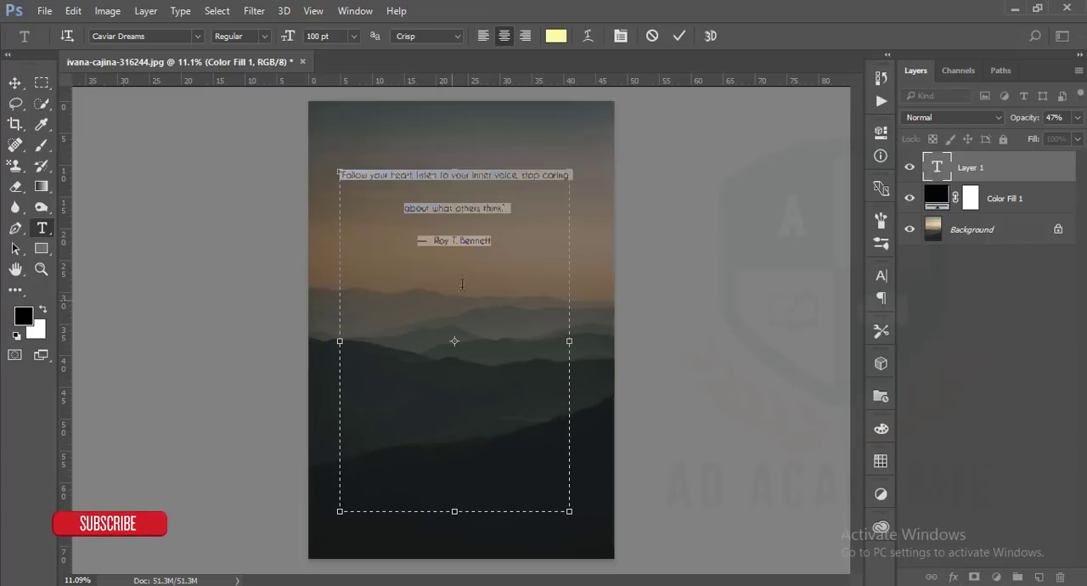
pyautogui.click(883, 276)
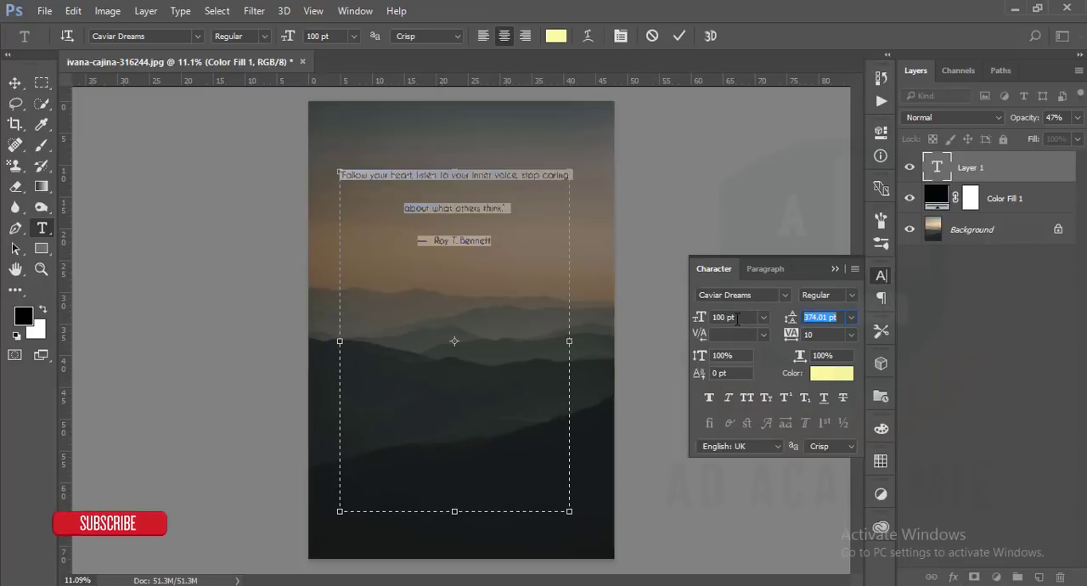
pyautogui.click(881, 277)
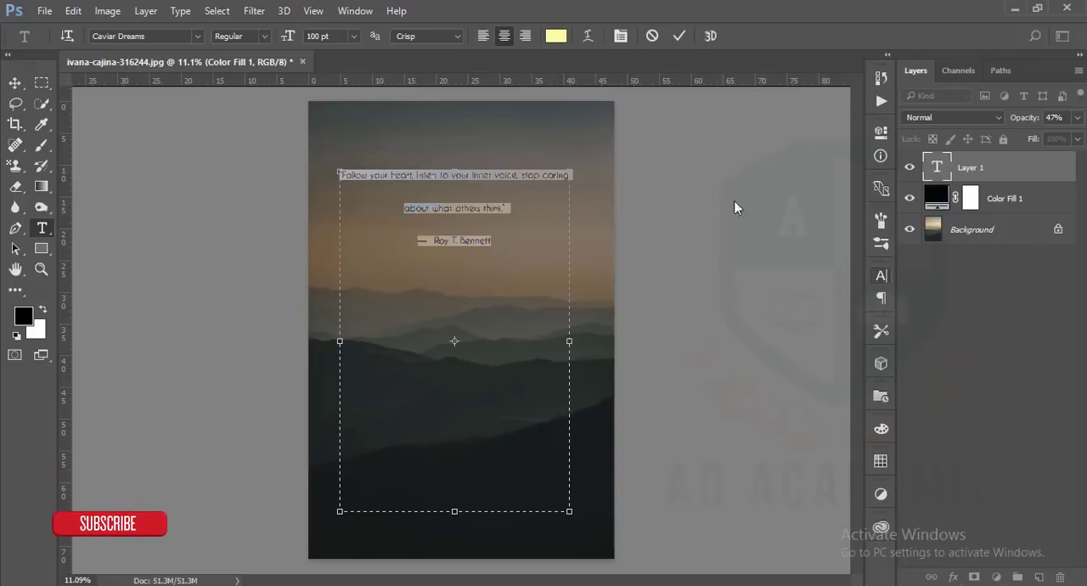
pyautogui.click(355, 11)
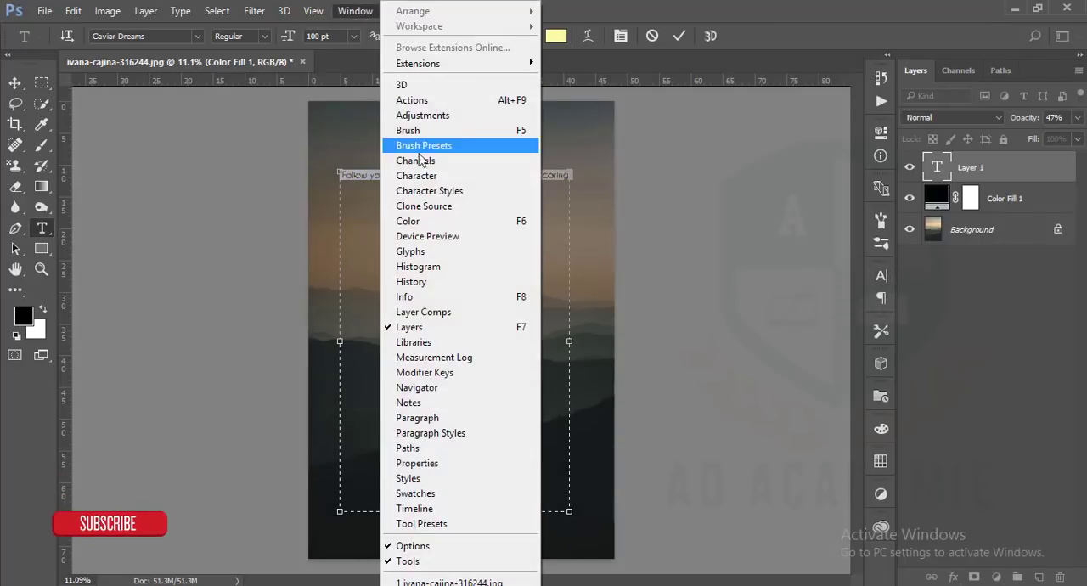
pyautogui.click(429, 186)
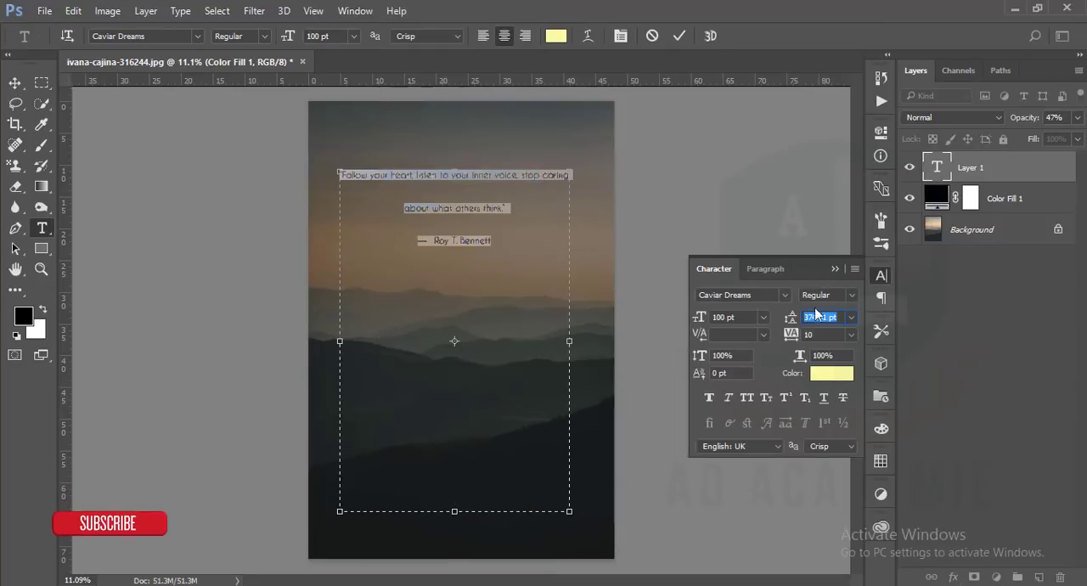
pyautogui.click(742, 318)
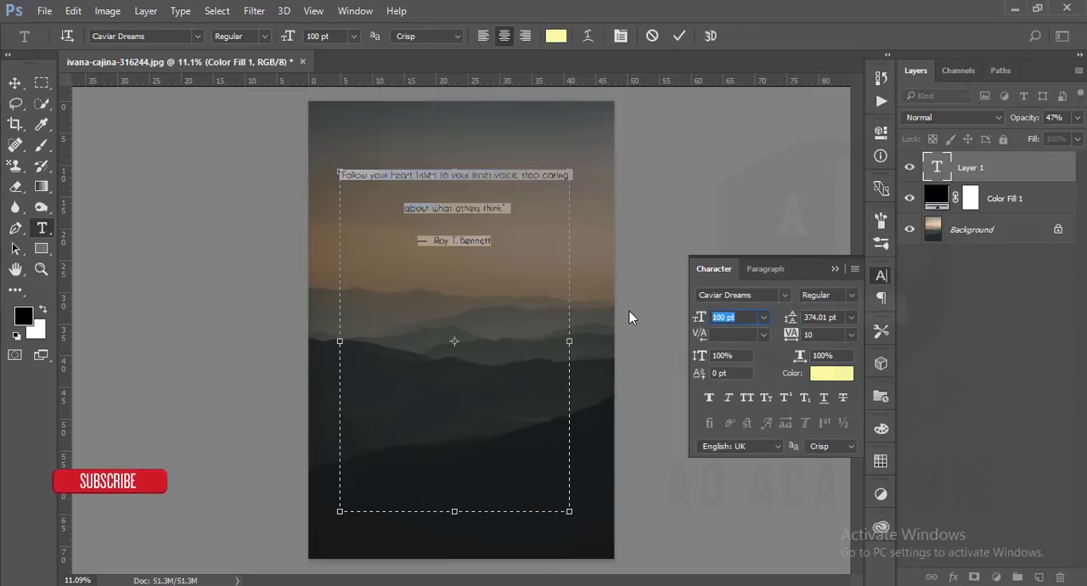
pyautogui.write('250')
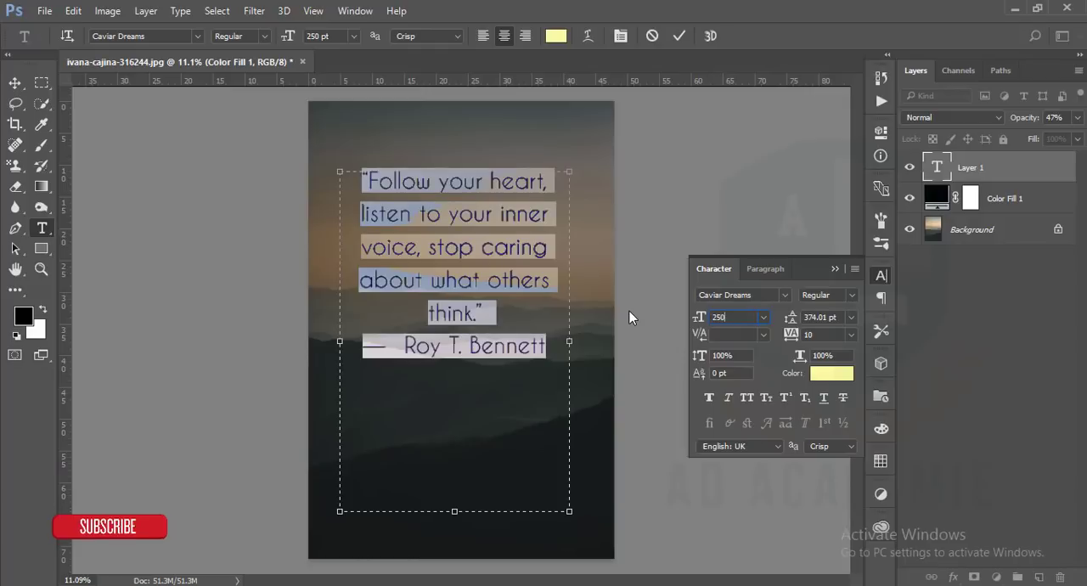
# Select only the author line below the quote and set its font size to 180 pt
pyautogui.click(531, 345)
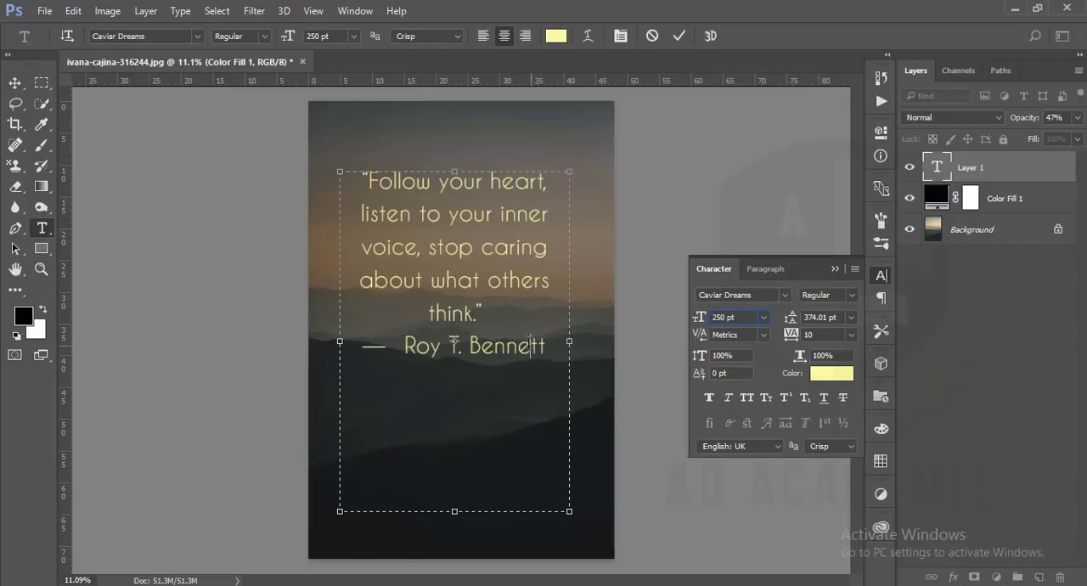
pyautogui.moveTo(548, 346); pyautogui.dragTo(330, 334)
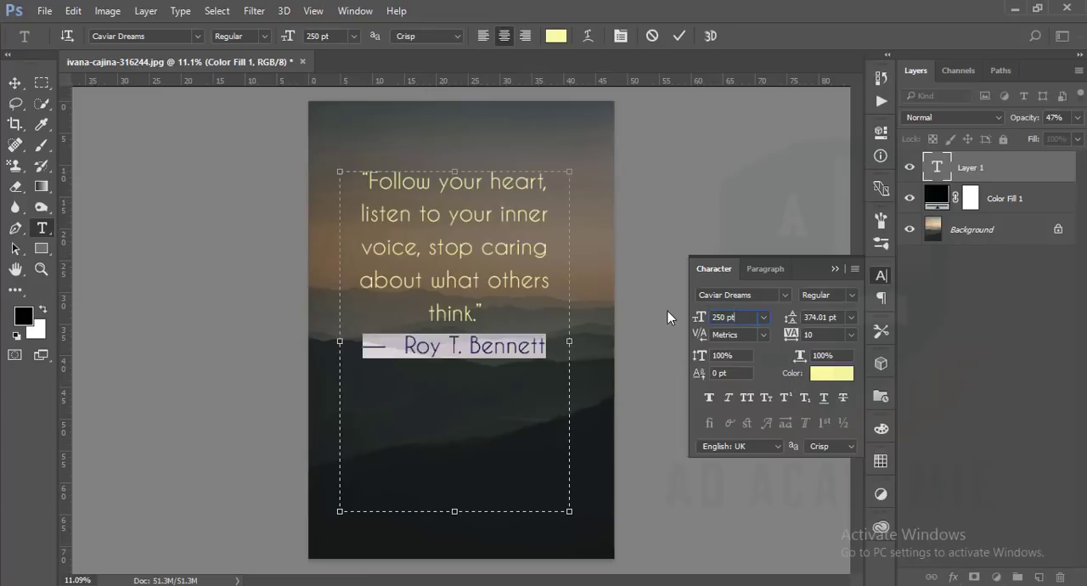
pyautogui.moveTo(668, 311); pyautogui.dragTo(659, 309)
pyautogui.write('180')
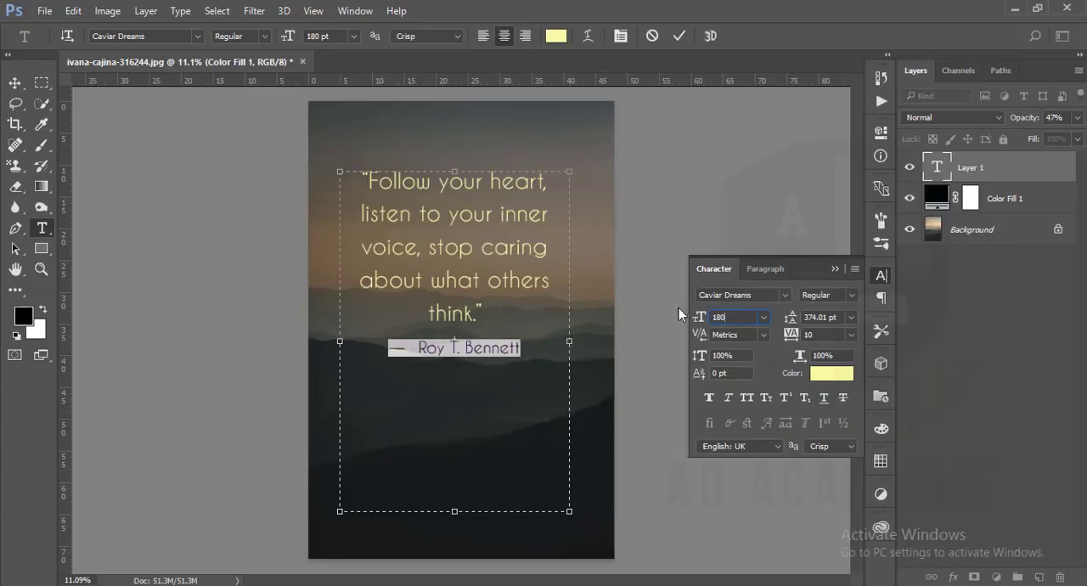
# Shorten the text box to about 45.6 in high and widen it slightly on both sides
pyautogui.moveTo(456, 510); pyautogui.dragTo(455, 462)
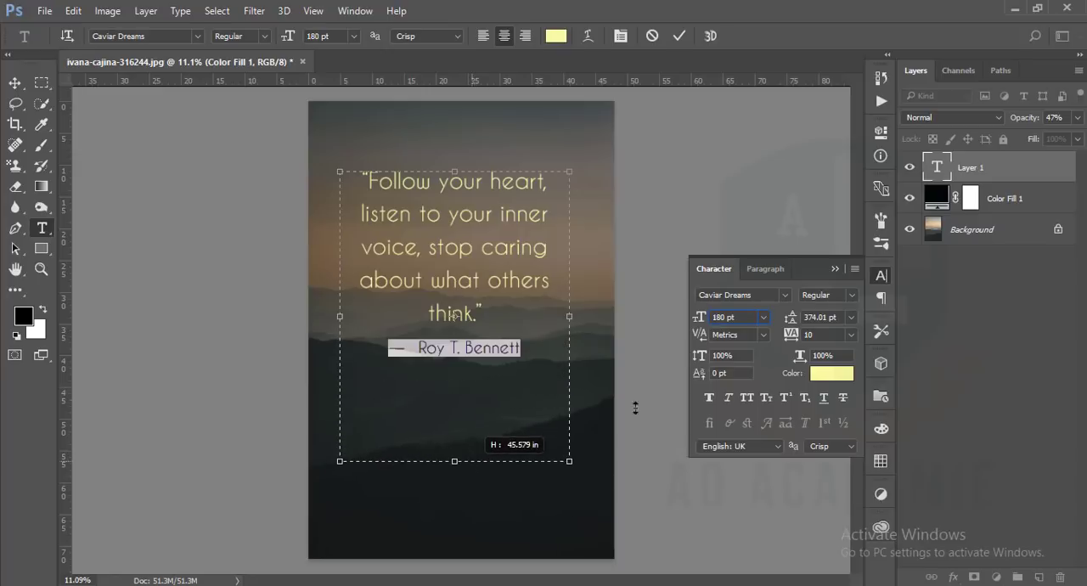
pyautogui.click(763, 270)
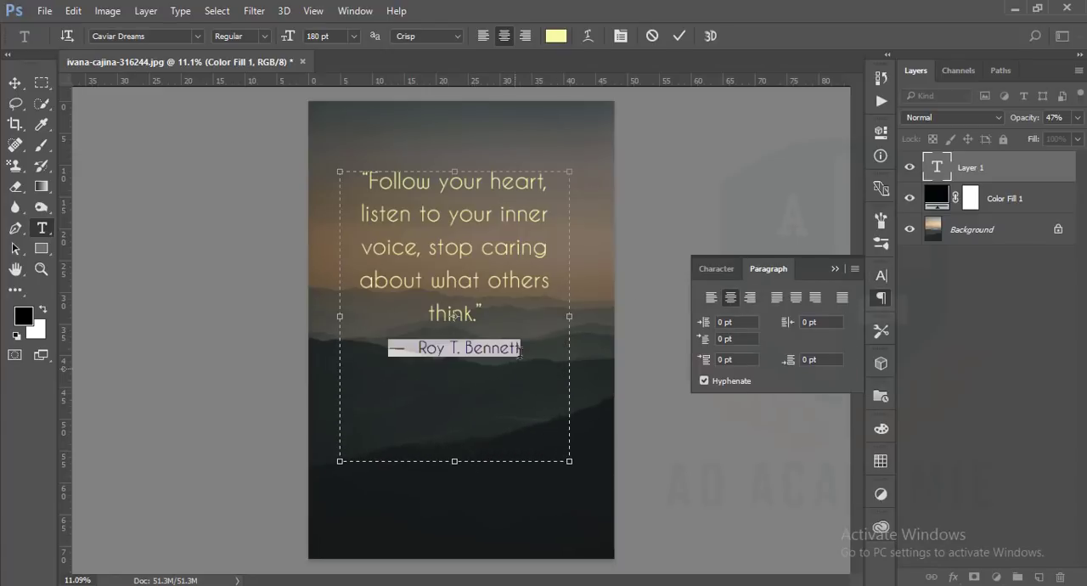
pyautogui.moveTo(573, 317); pyautogui.dragTo(592, 317)
pyautogui.moveTo(347, 321); pyautogui.dragTo(328, 316)
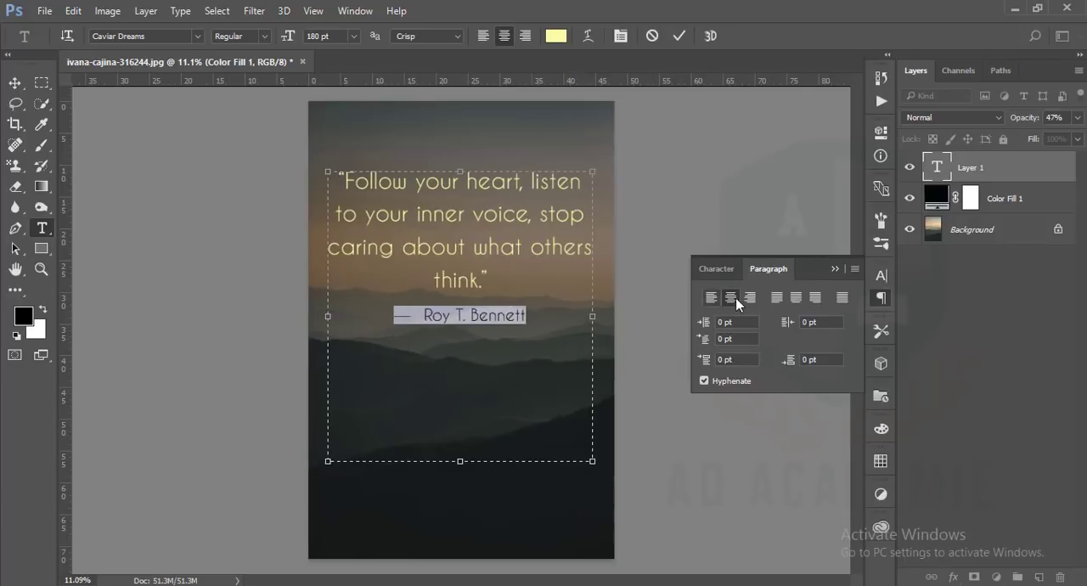
# Right-align the author line and the quote, and set the quote's font size to 220 pt
pyautogui.click(750, 297)
pyautogui.moveTo(582, 277); pyautogui.dragTo(338, 181)
pyautogui.click(749, 298)
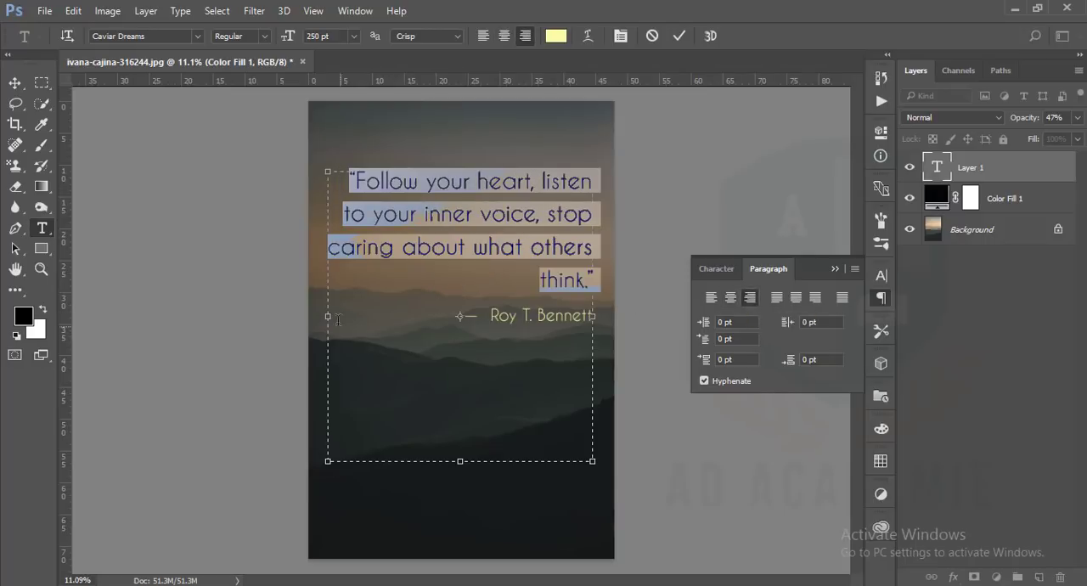
pyautogui.click(714, 269)
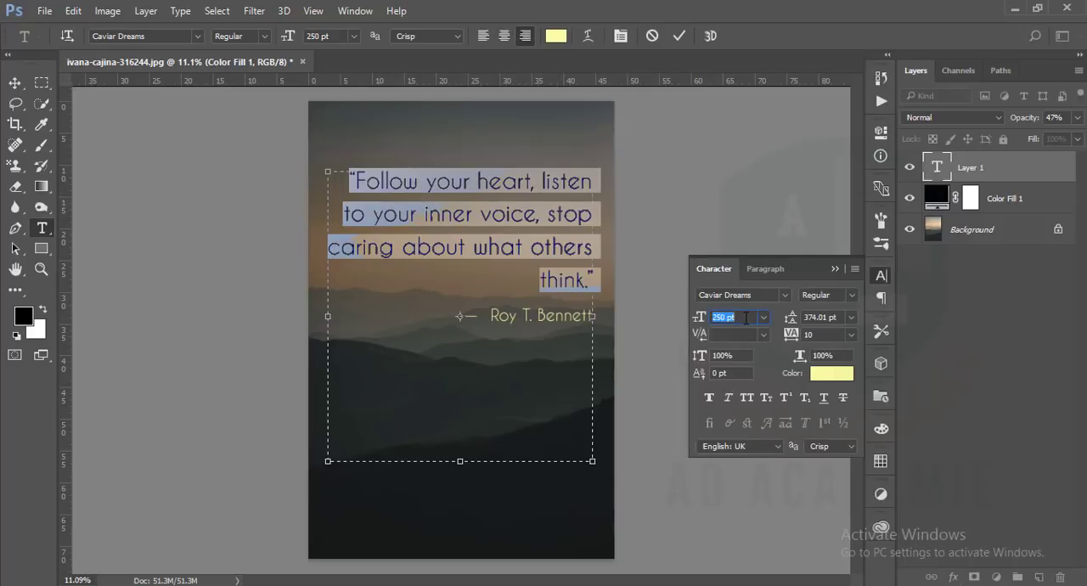
pyautogui.write('220')
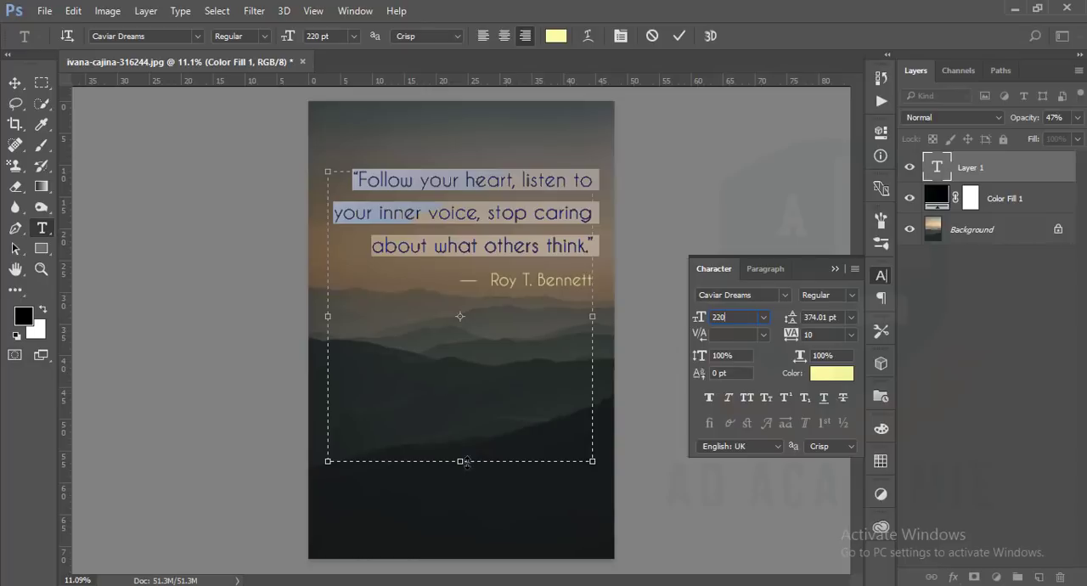
# Shorten the text box to end just below the author line, extend its right edge slightly, and commit the text
pyautogui.moveTo(466, 463); pyautogui.dragTo(466, 320)
pyautogui.click(457, 227)
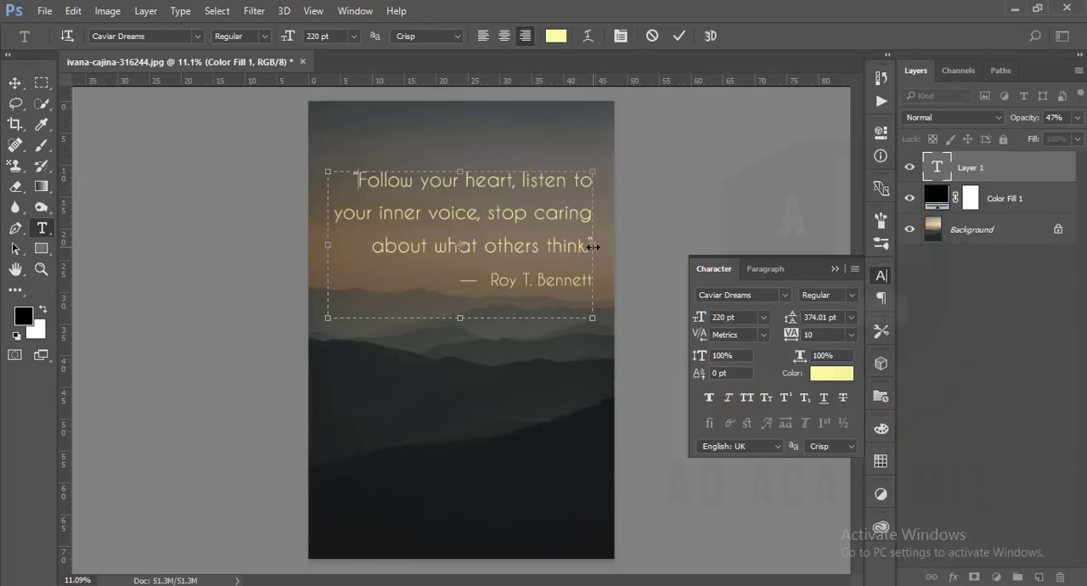
pyautogui.moveTo(593, 247); pyautogui.dragTo(601, 247)
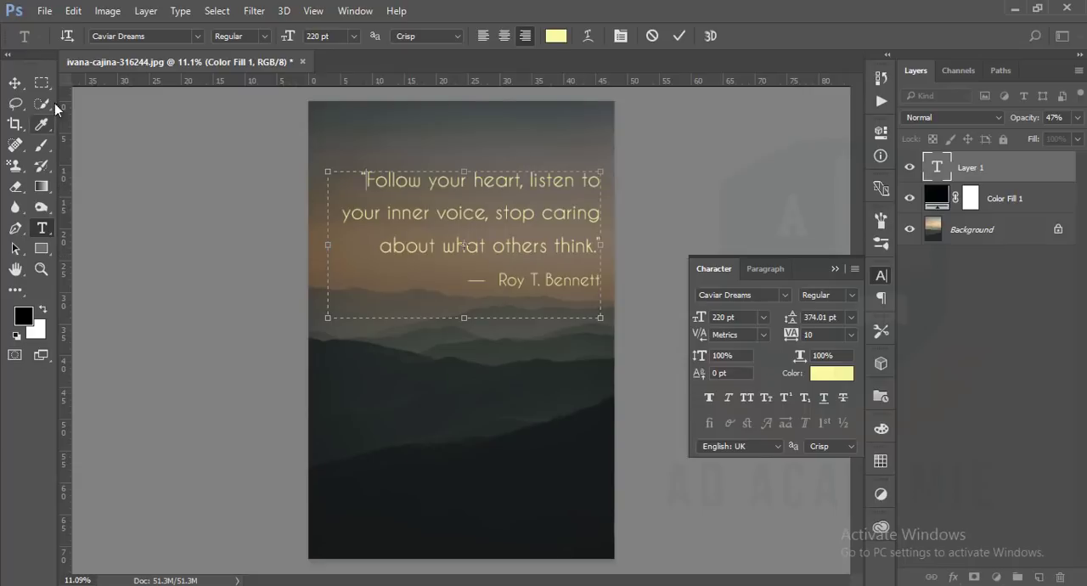
pyautogui.click(680, 36)
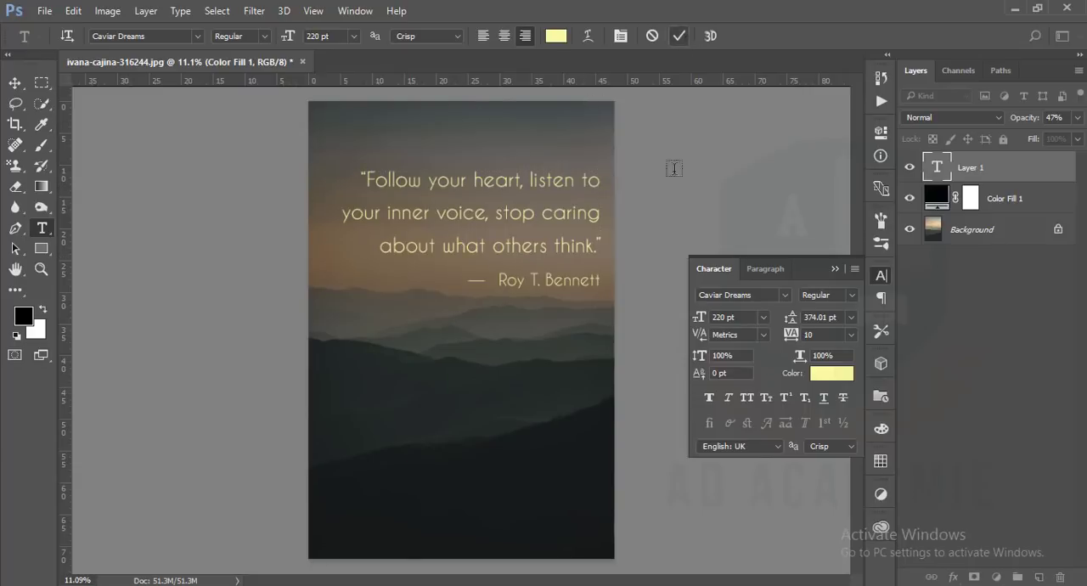
# Move the quote text block down from the sky to the vertical middle of the poster, over the hills
pyautogui.click(14, 83)
pyautogui.moveTo(498, 224); pyautogui.dragTo(491, 340)
pyautogui.moveTo(490, 337); pyautogui.dragTo(490, 321)
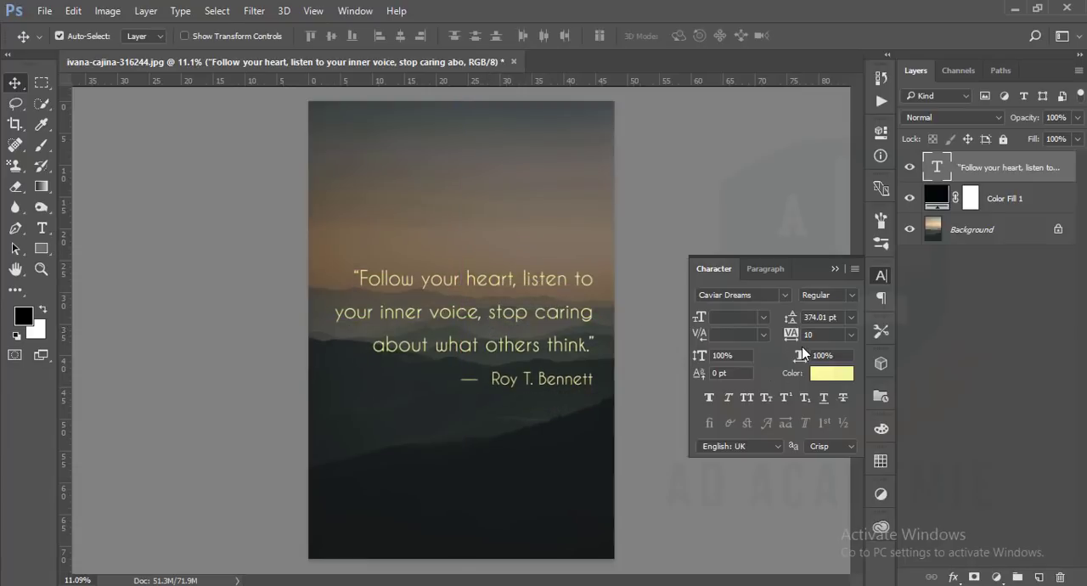
# Change the quote layer's font to Aleo and choose the LightItalic style
pyautogui.click(773, 296)
pyautogui.click(785, 295)
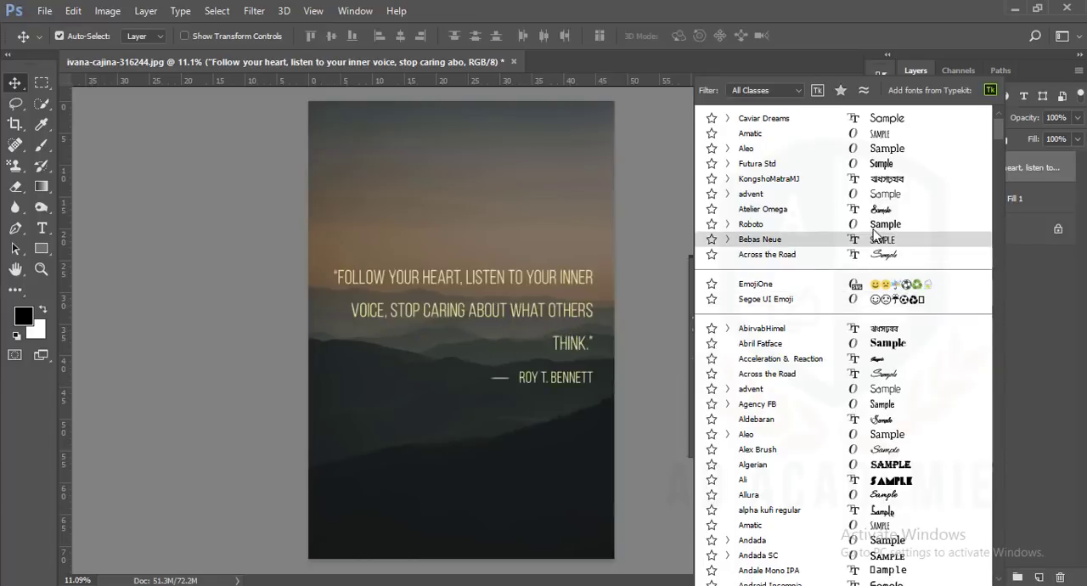
pyautogui.click(903, 157)
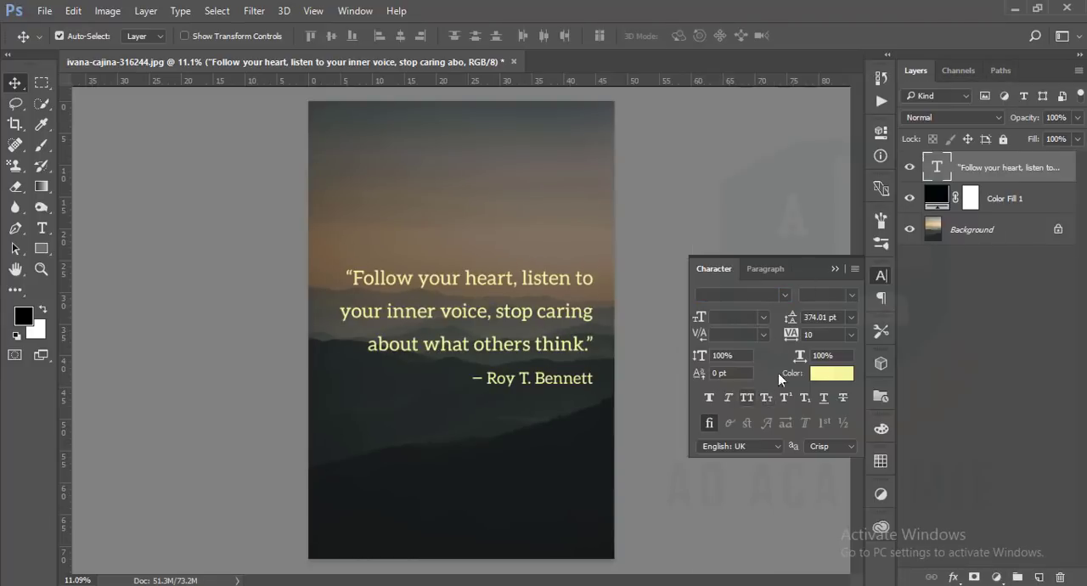
pyautogui.click(854, 295)
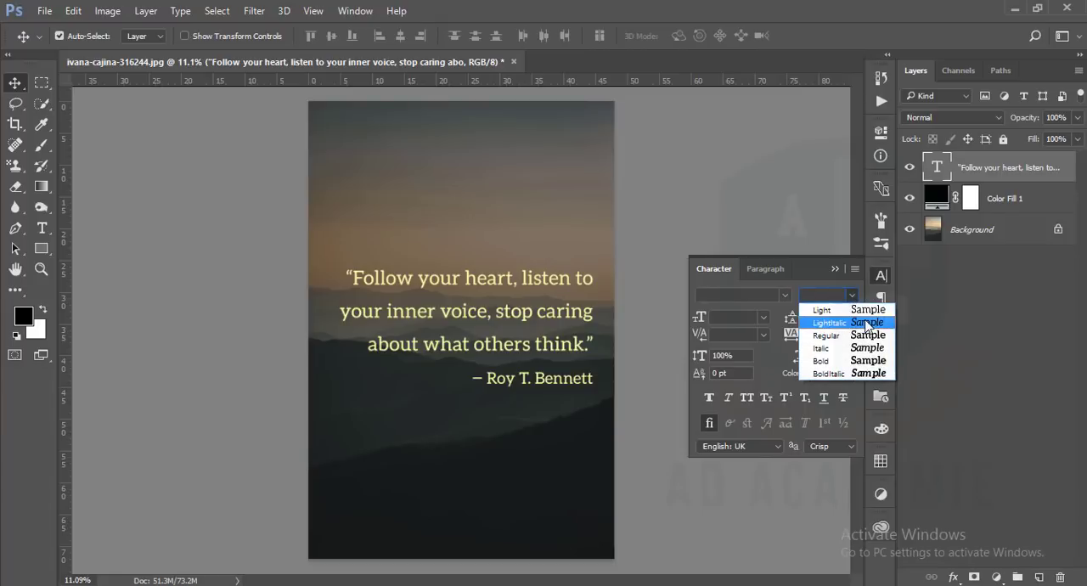
pyautogui.click(865, 319)
# Choose Aleo LightItalic from the font's style variants, and change the quote text's style to Light
pyautogui.click(788, 295)
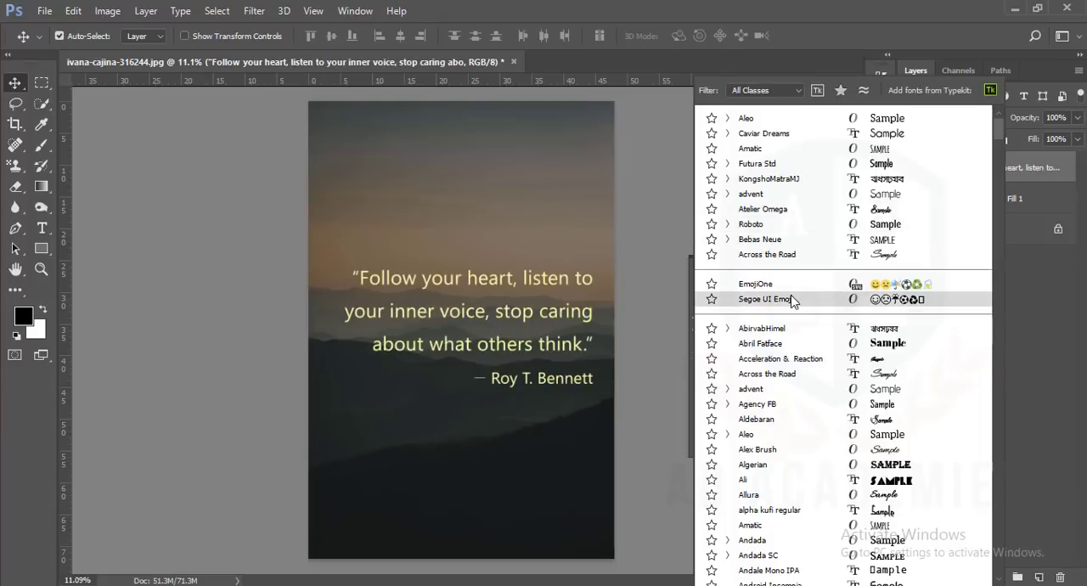
pyautogui.click(729, 435)
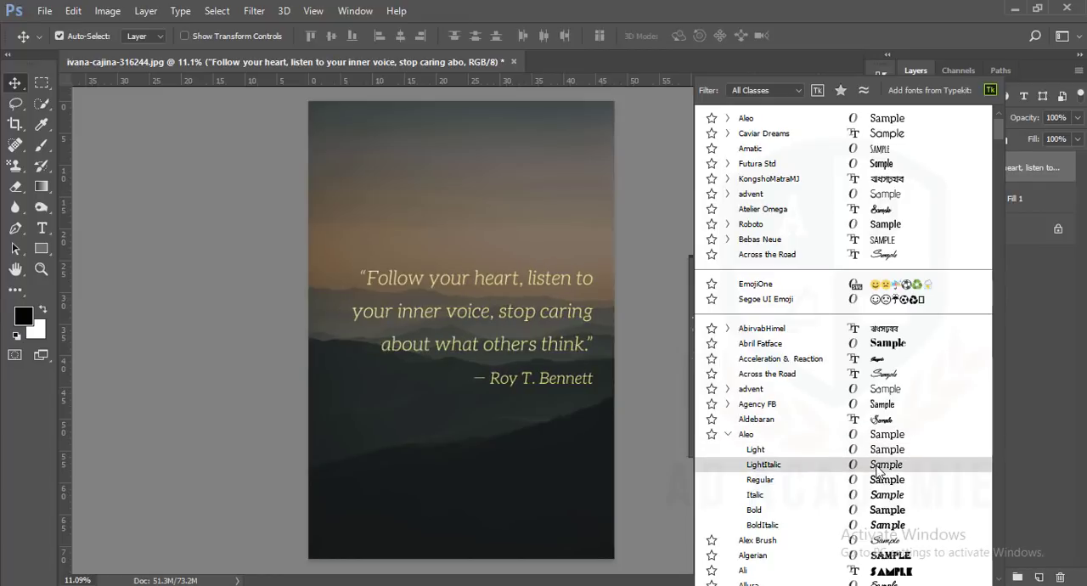
pyautogui.click(850, 464)
pyautogui.click(854, 297)
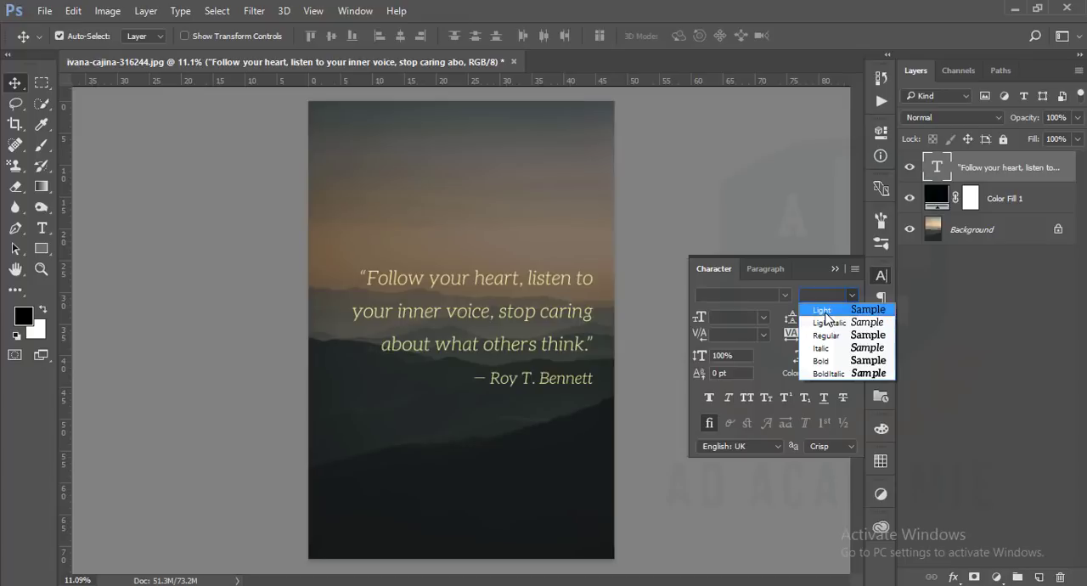
pyautogui.click(822, 311)
pyautogui.click(848, 297)
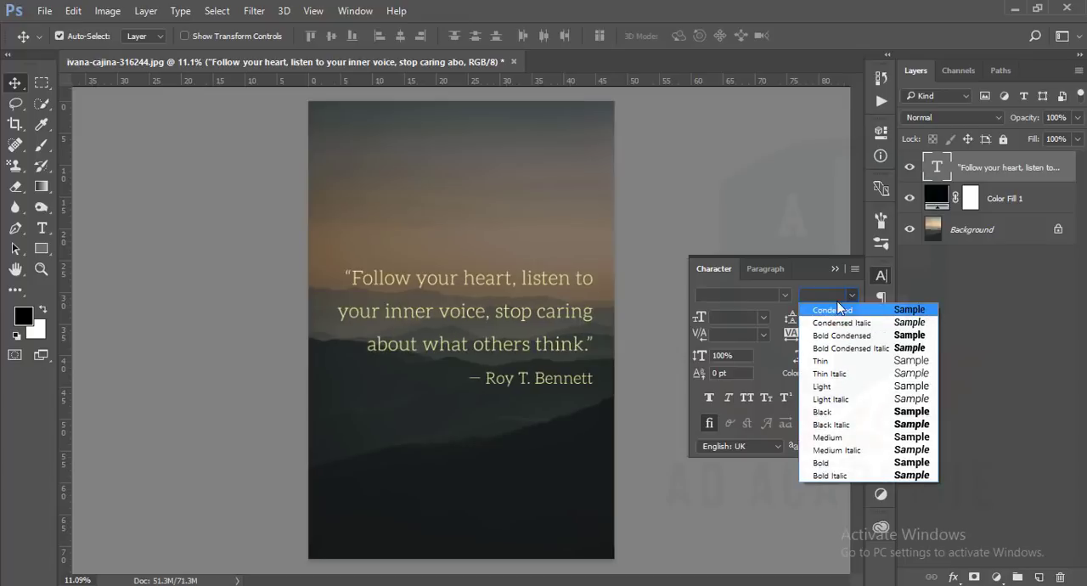
pyautogui.click(799, 270)
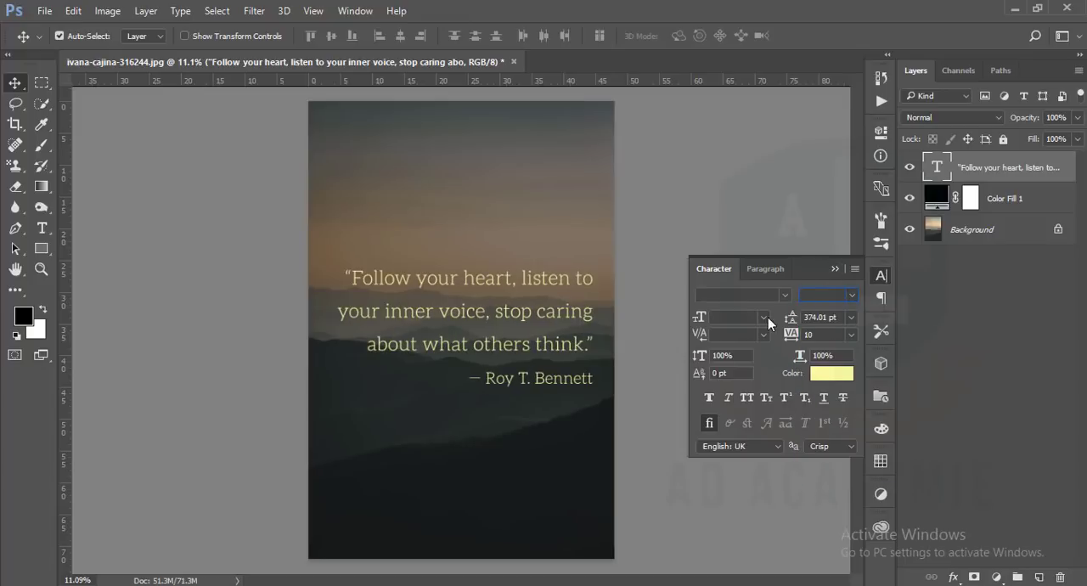
pyautogui.click(785, 294)
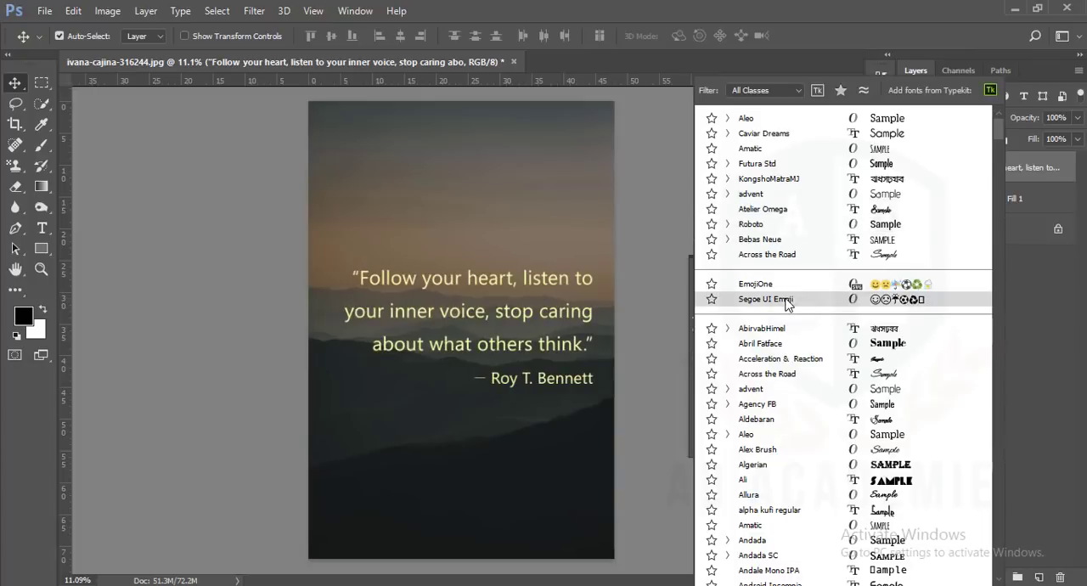
pyautogui.click(827, 48)
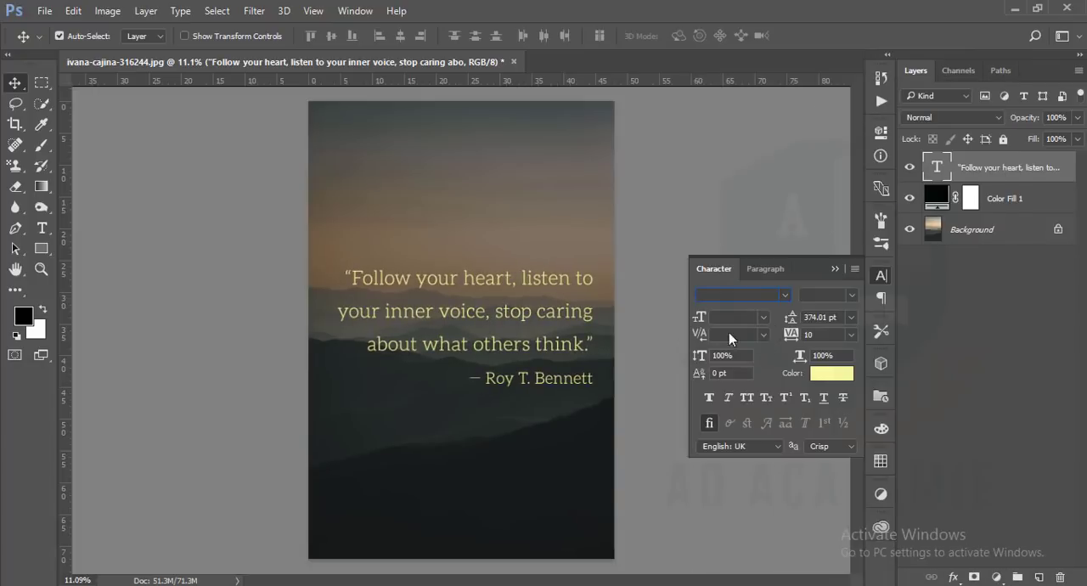
# Select all the text in the quote layer and set its font to Aleo Light
pyautogui.doubleClick(937, 165)
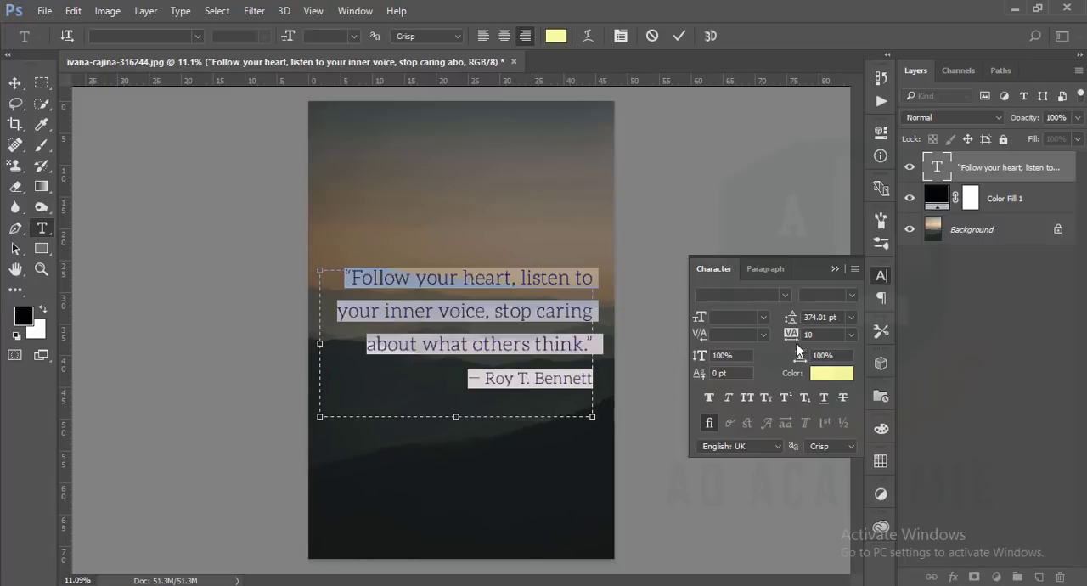
pyautogui.click(784, 295)
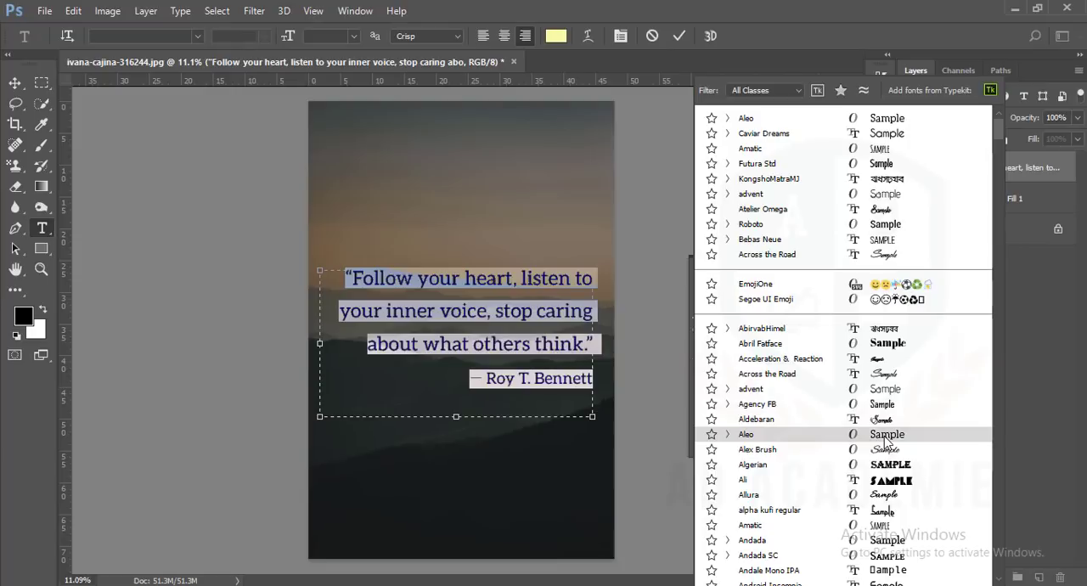
pyautogui.click(728, 434)
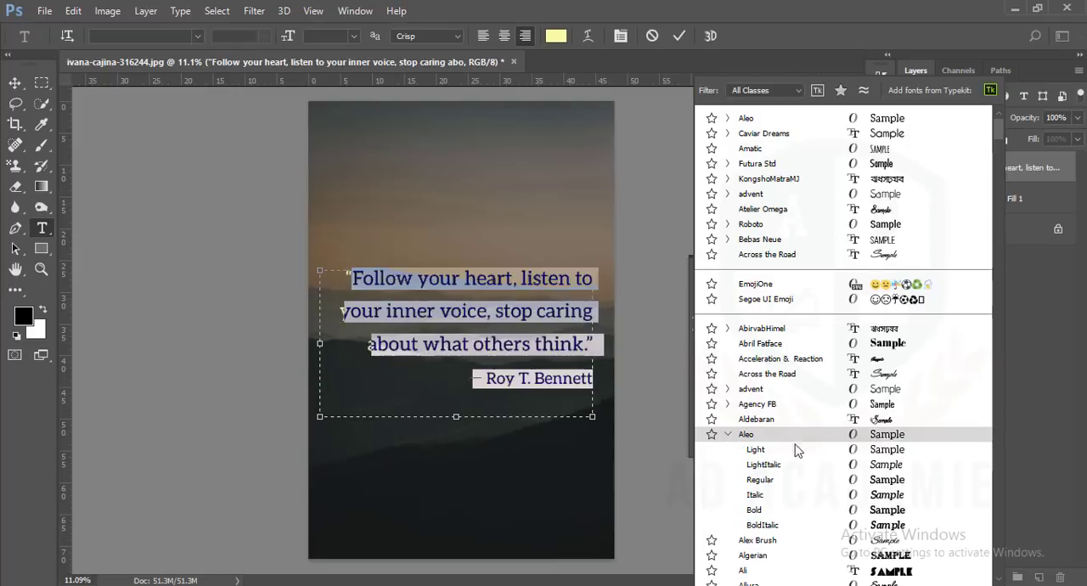
pyautogui.click(899, 450)
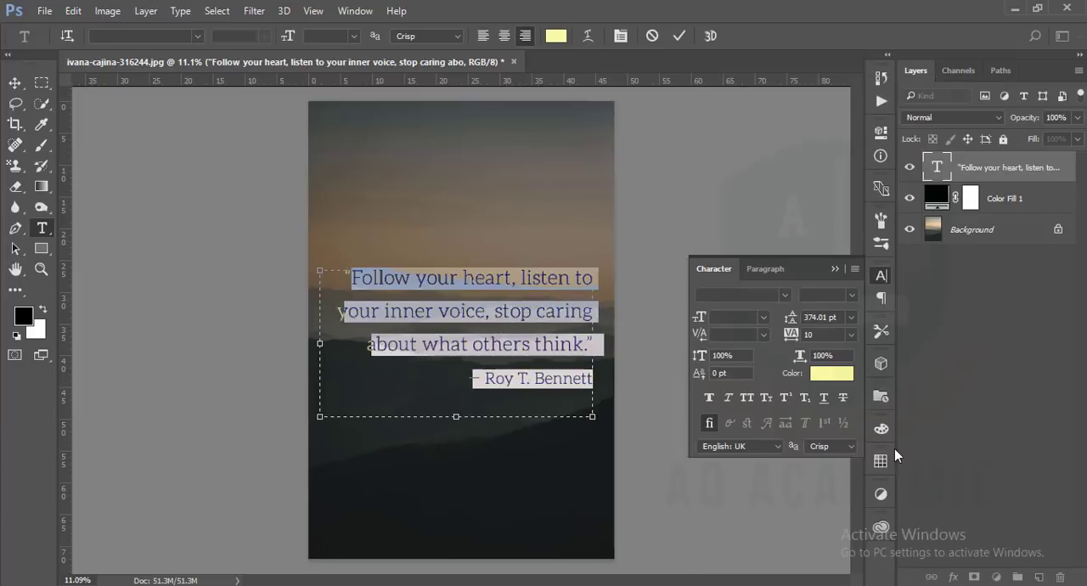
# Set only the author line below the quote to Aleo LightItalic and commit the text edit
pyautogui.moveTo(469, 380); pyautogui.dragTo(659, 383)
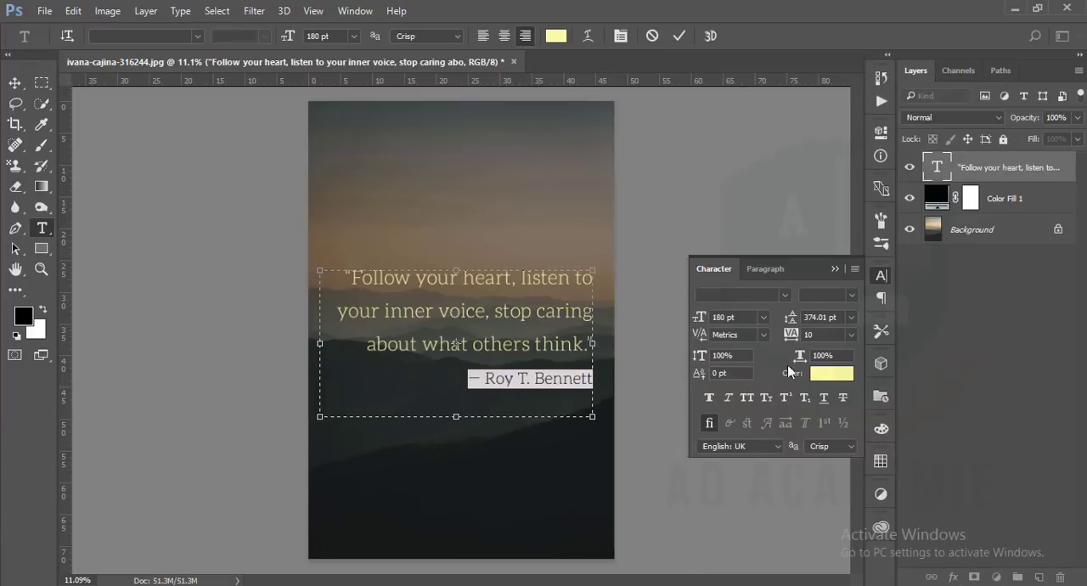
pyautogui.click(853, 296)
pyautogui.click(852, 297)
pyautogui.click(786, 296)
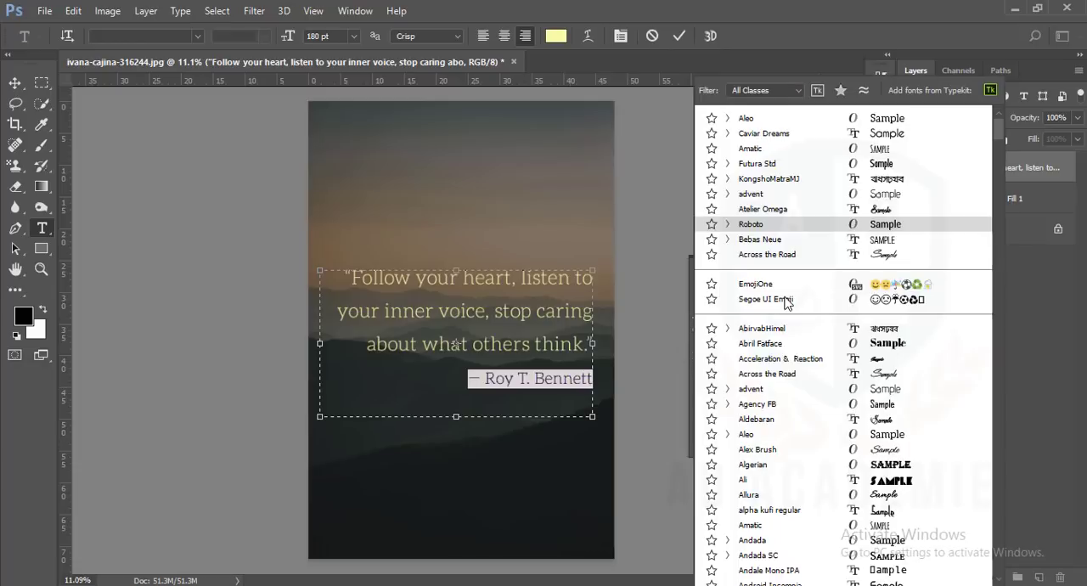
pyautogui.click(728, 436)
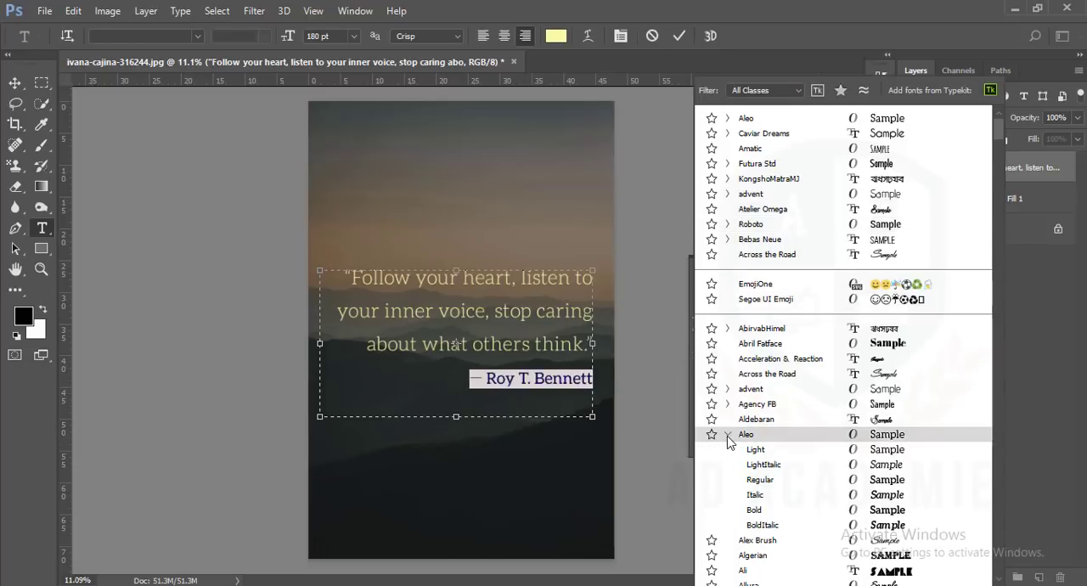
pyautogui.click(854, 465)
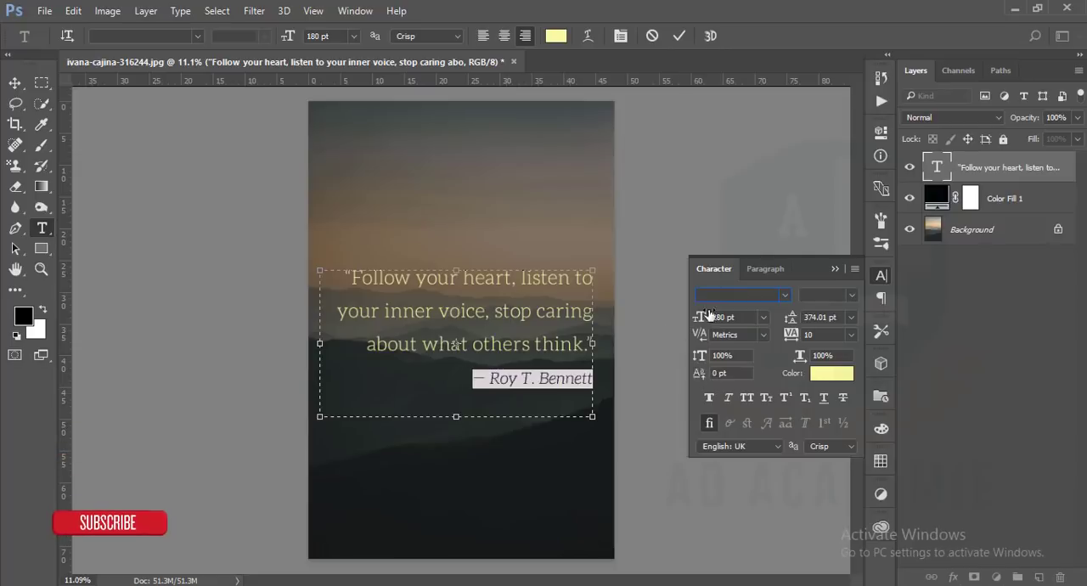
pyautogui.click(834, 269)
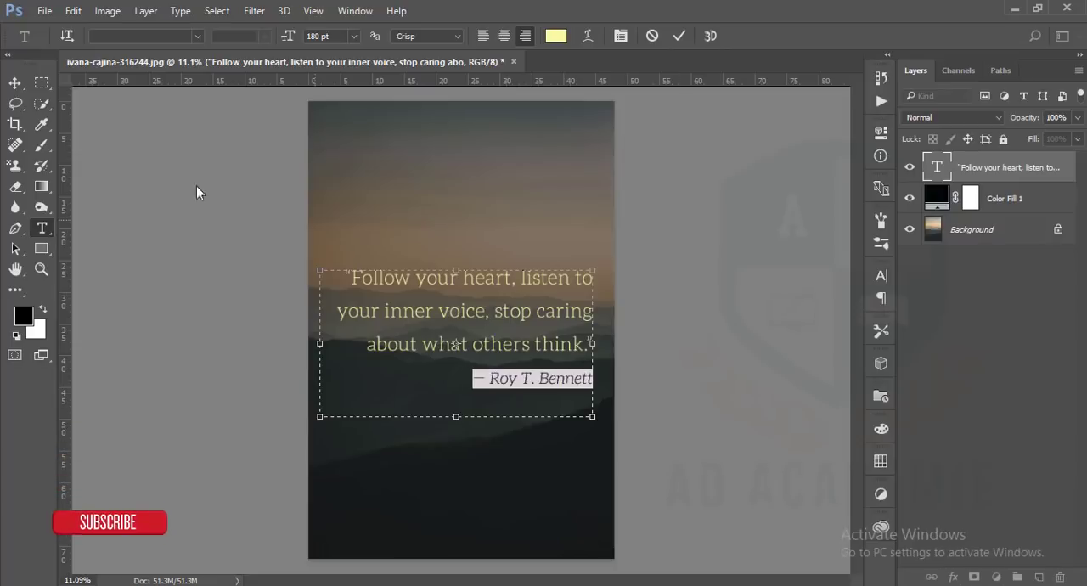
pyautogui.click(680, 36)
# Move the quote text block slightly left, away from the poster's right edge
pyautogui.press('v')
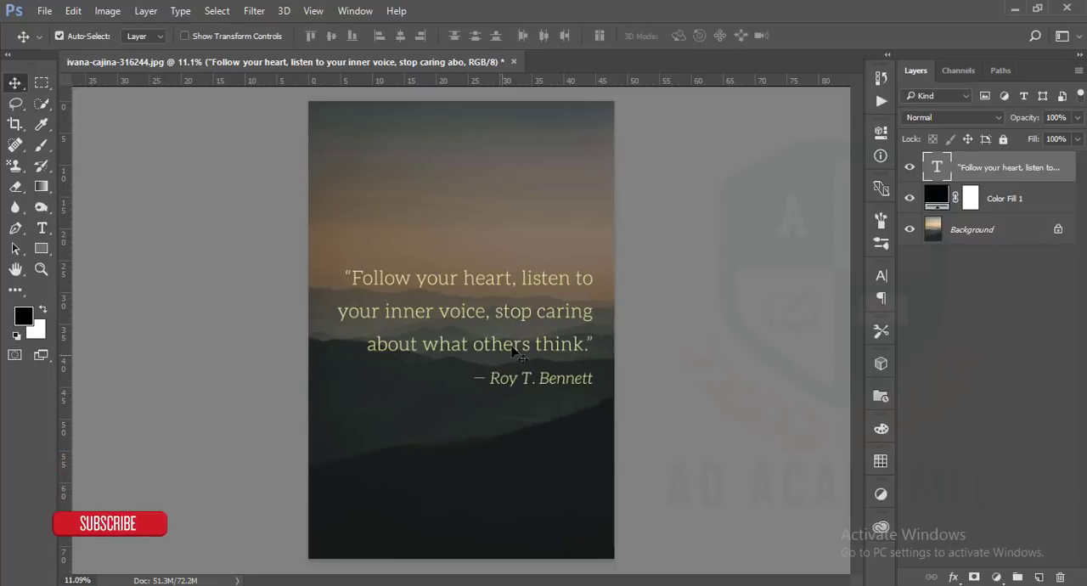
pyautogui.moveTo(535, 316); pyautogui.dragTo(528, 316)
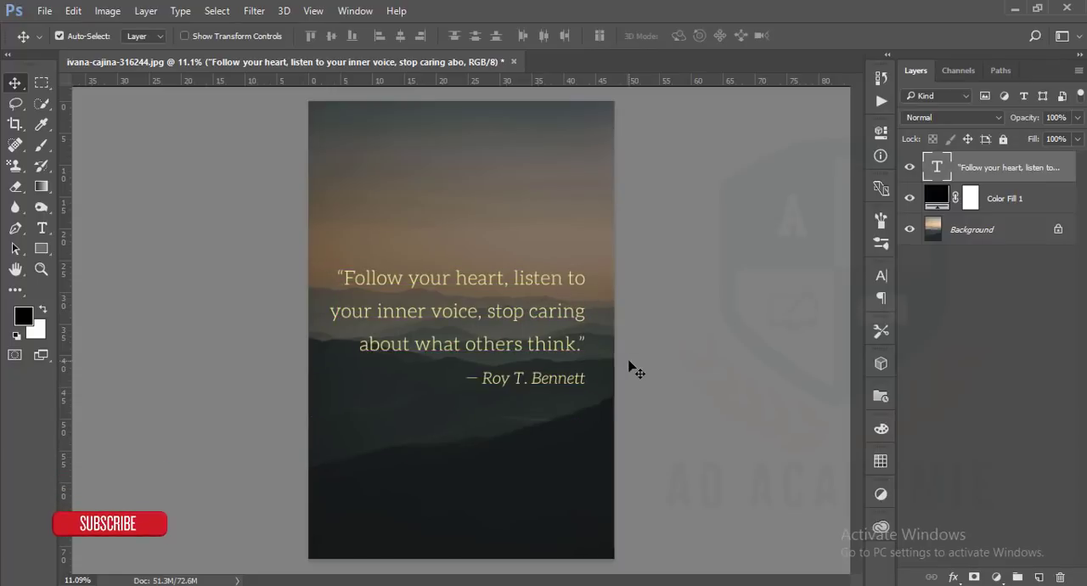
# Save the layered poster as ivana-cajina-316244.psd in the 20-01-18 folder with Maximize Compatibility on
pyautogui.click(45, 11)
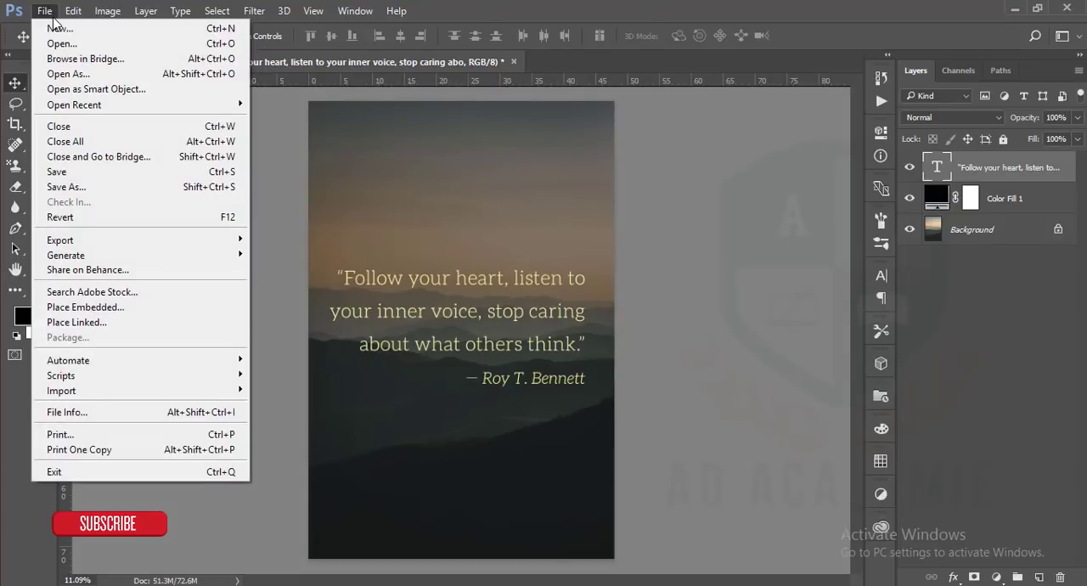
pyautogui.click(78, 173)
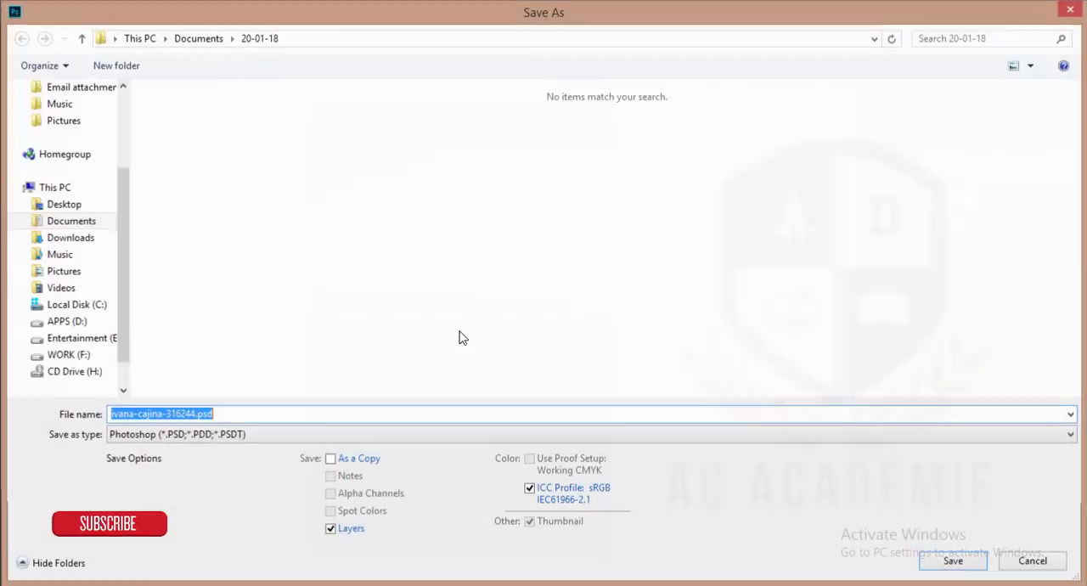
pyautogui.click(458, 415)
pyautogui.click(926, 564)
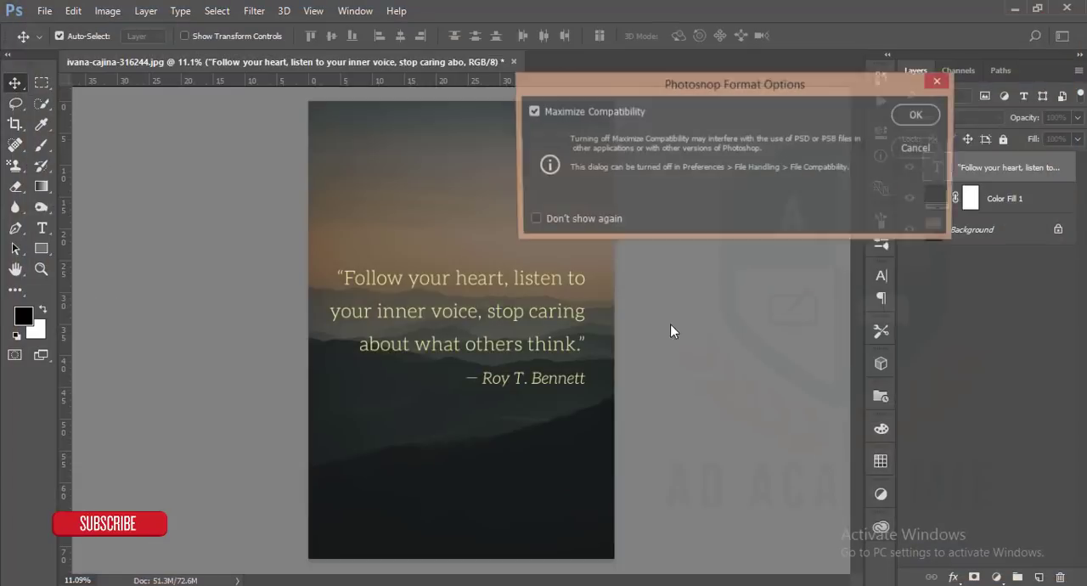
pyautogui.click(915, 114)
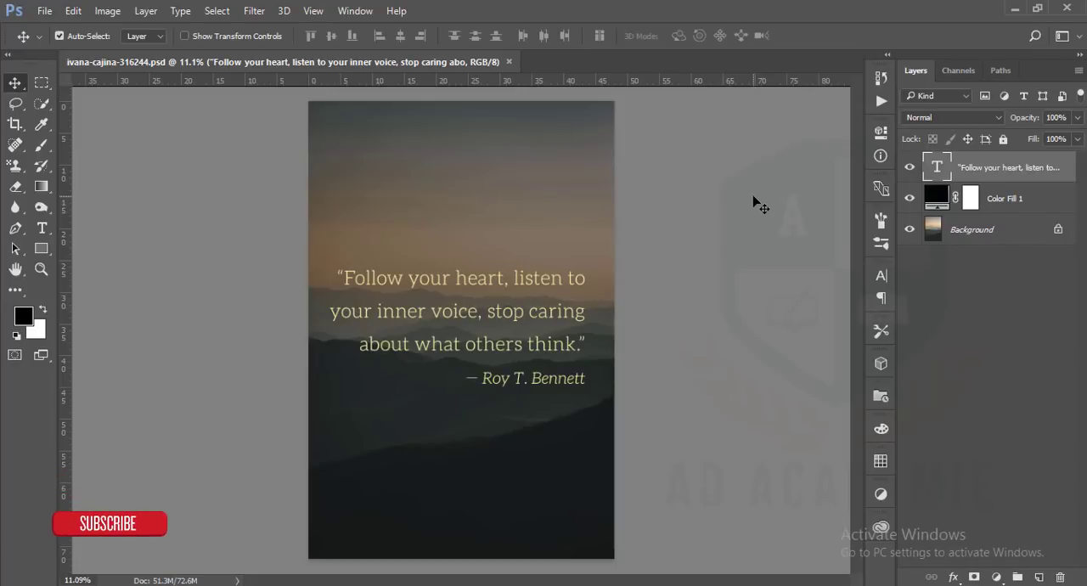
# Hide and reshow the quote text and Color Fill 1 layers to compare the design with the original photo, leaving no layer selected
pyautogui.click(910, 167)
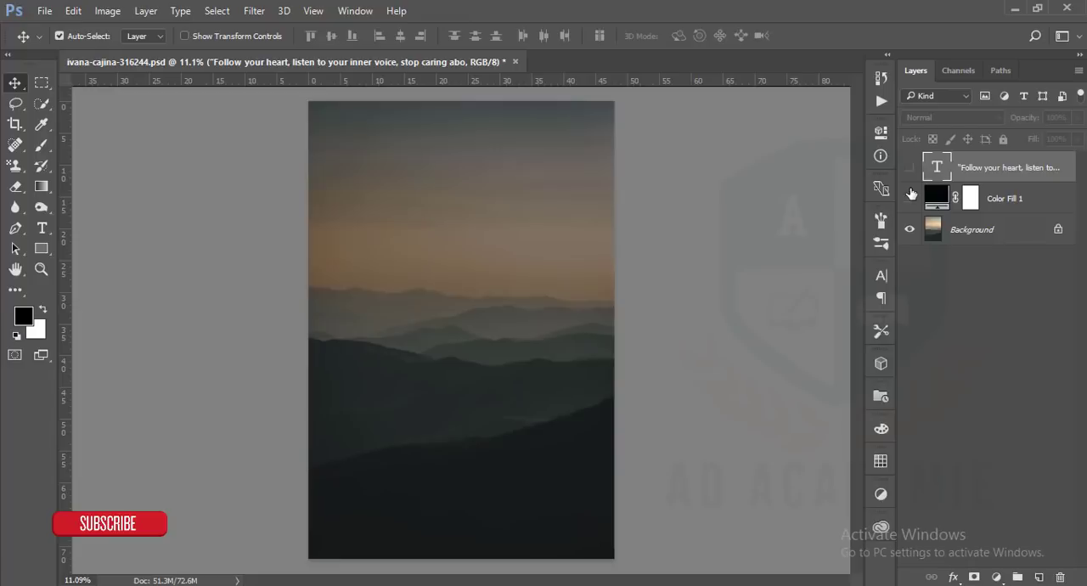
pyautogui.click(909, 198)
pyautogui.click(910, 167)
pyautogui.click(910, 198)
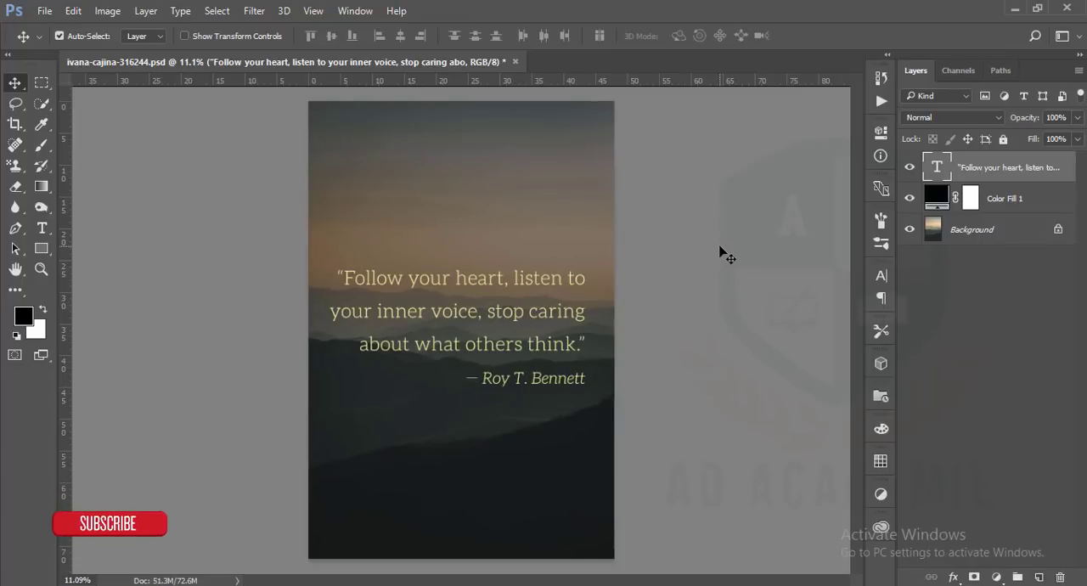
pyautogui.click(679, 251)
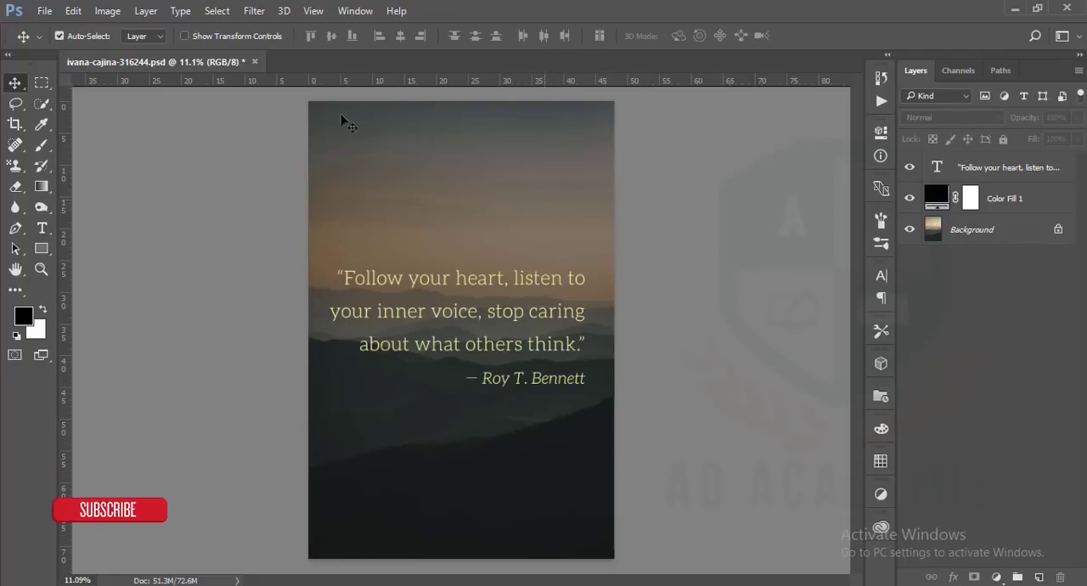
# Save a JPEG copy of the poster as ivana-cajina-316244r.jpg in the 20-01-18 folder without replacing the existing JPEG
pyautogui.click(44, 11)
pyautogui.click(143, 186)
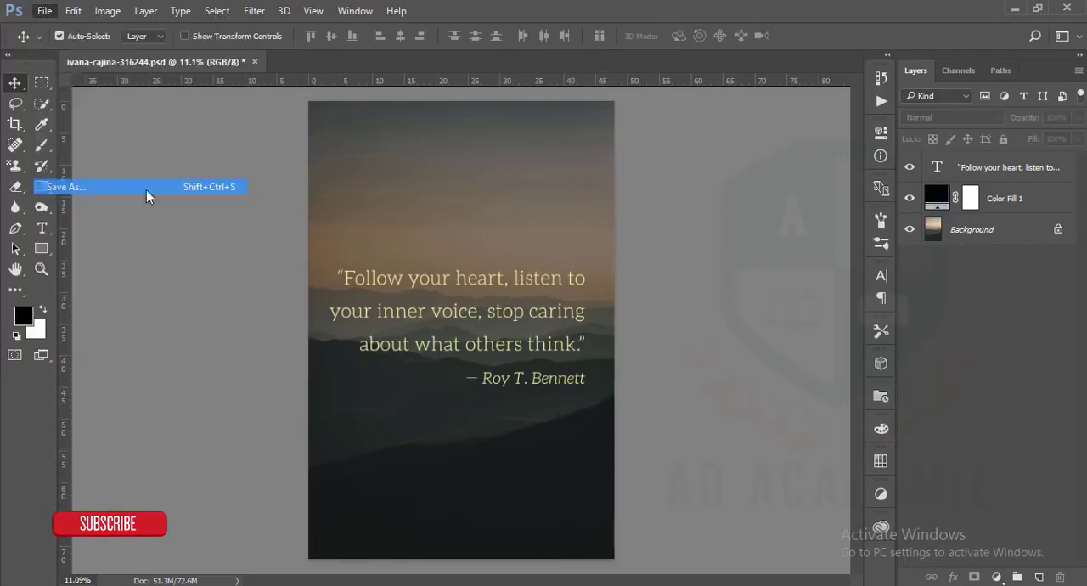
pyautogui.click(191, 434)
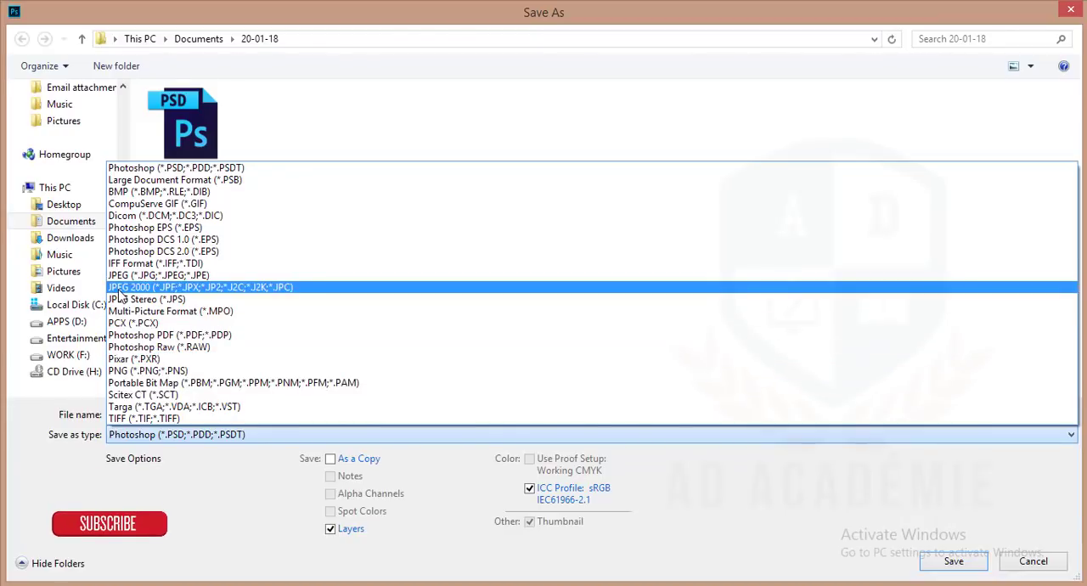
pyautogui.click(123, 275)
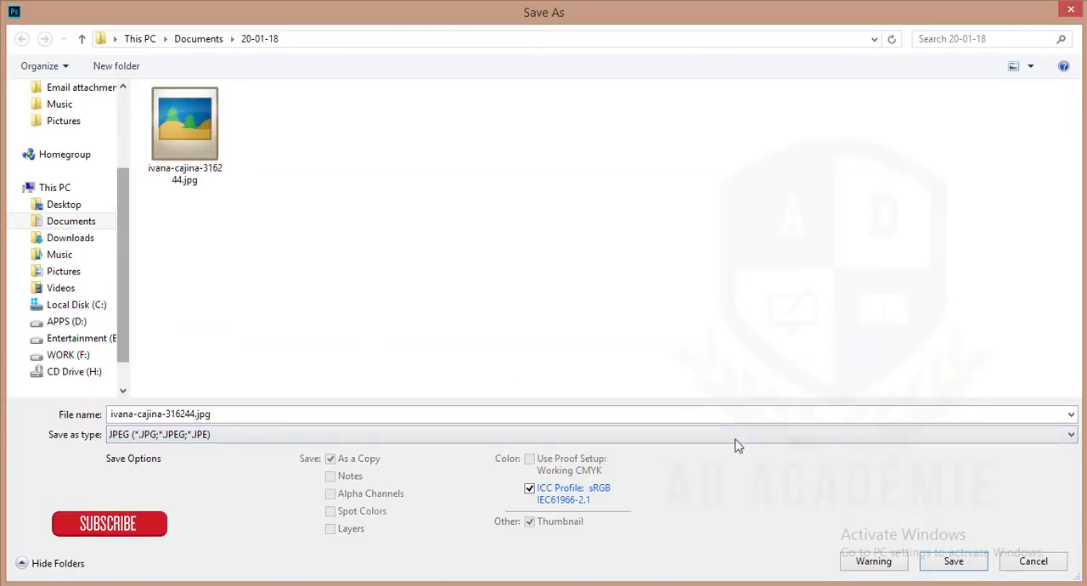
pyautogui.click(979, 559)
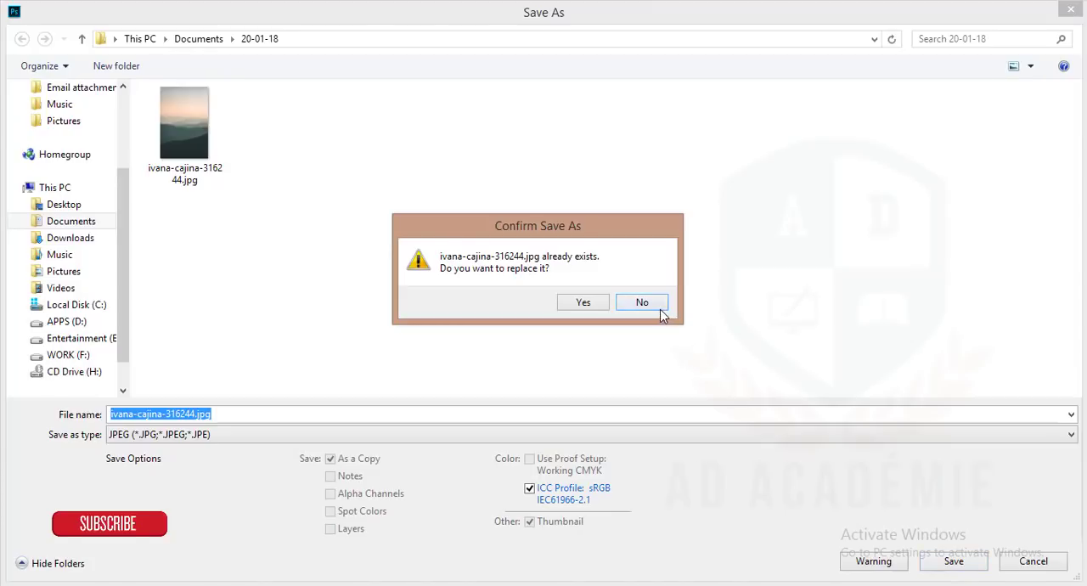
pyautogui.click(644, 304)
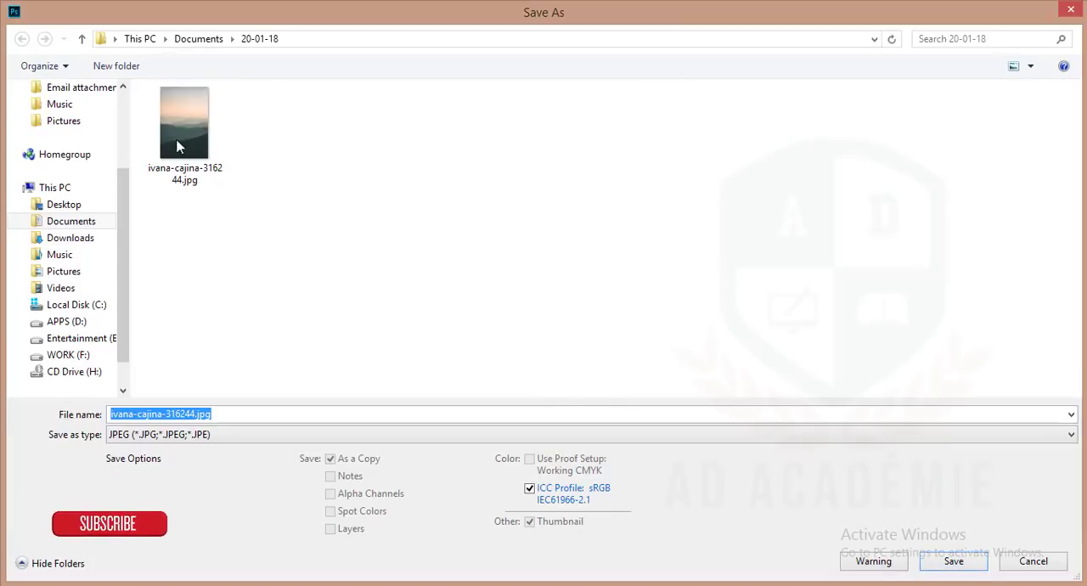
pyautogui.click(196, 415)
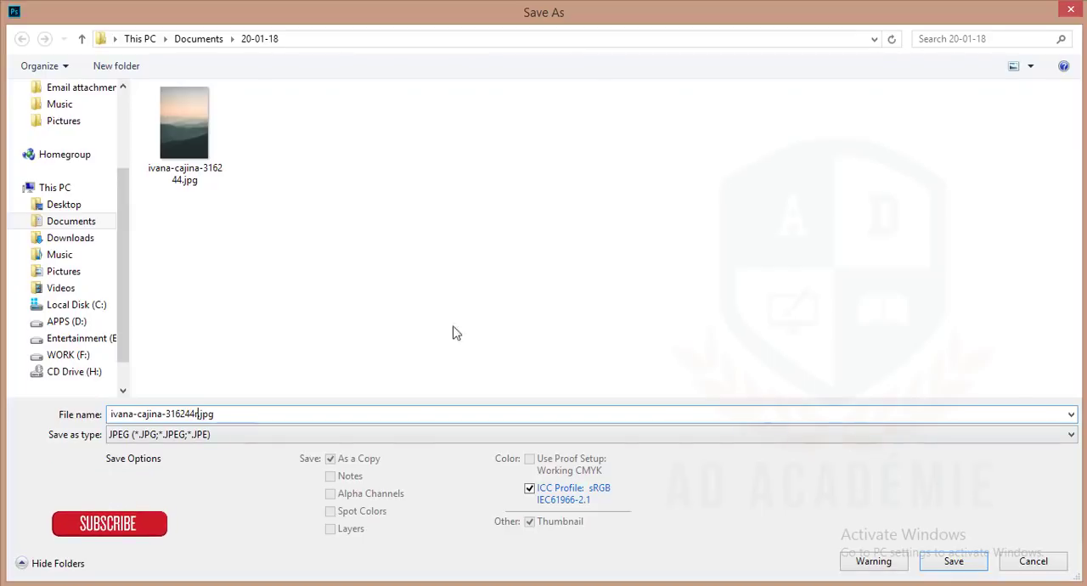
pyautogui.click(954, 561)
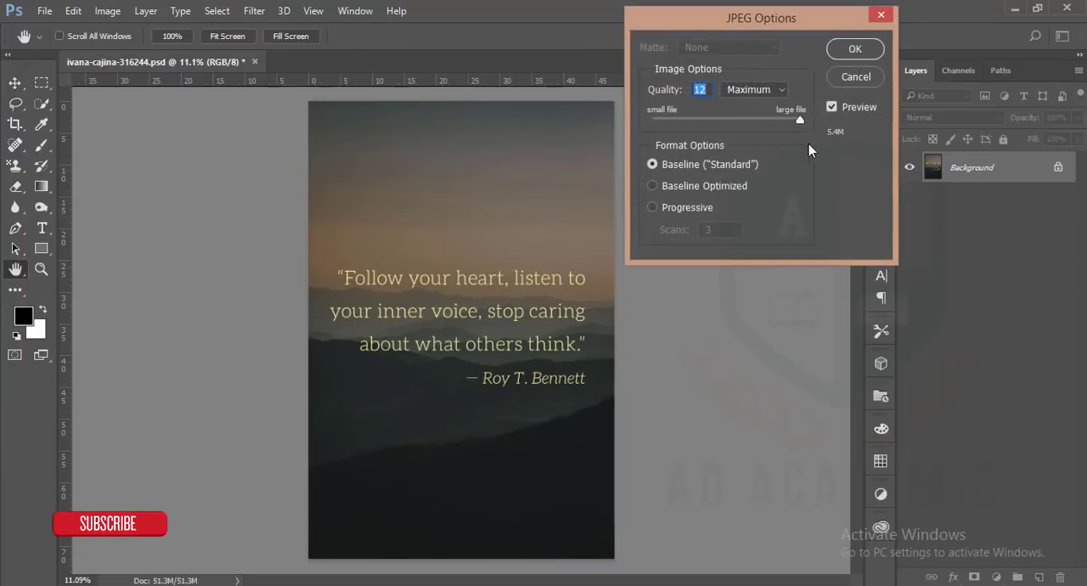
# Try the Low, High and Medium JPEG quality levels to compare their file sizes
pyautogui.moveTo(803, 121)
pyautogui.mouseDown()
pyautogui.moveTo(771, 119)
pyautogui.moveTo(818, 129)
pyautogui.mouseUp()
pyautogui.click(779, 89)
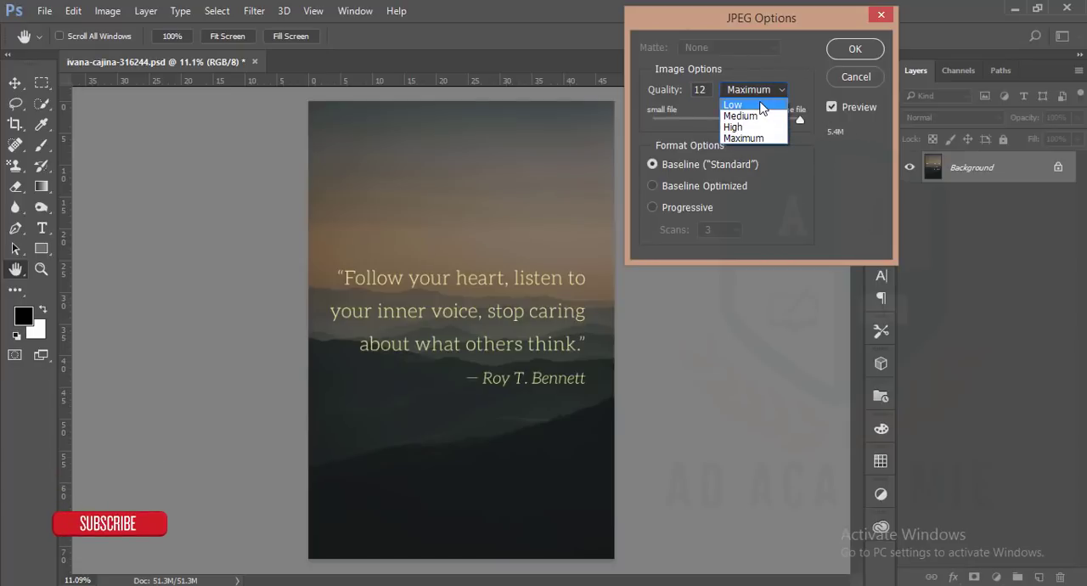
pyautogui.click(760, 104)
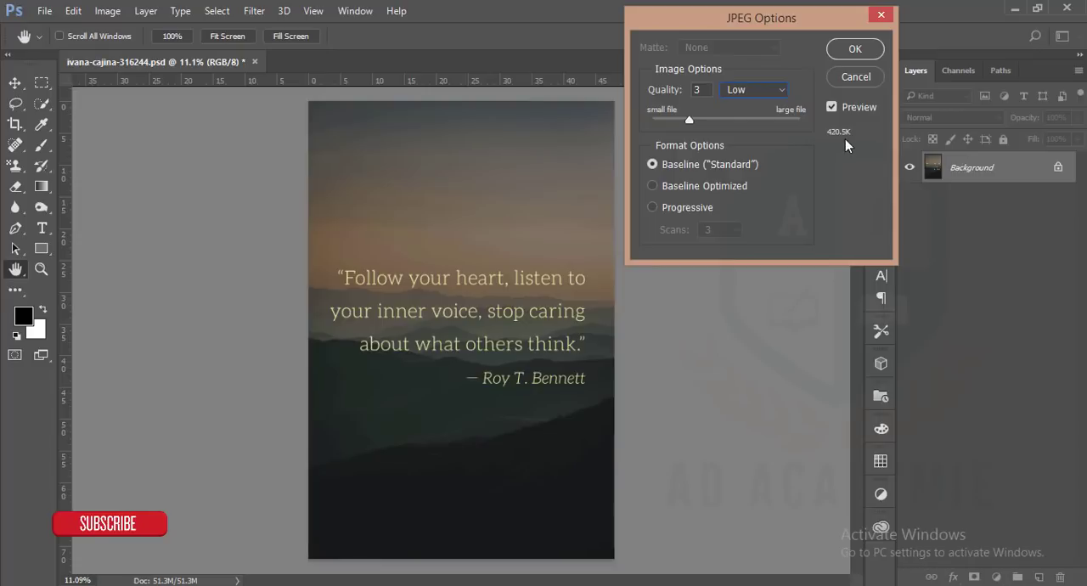
pyautogui.click(781, 90)
pyautogui.click(764, 116)
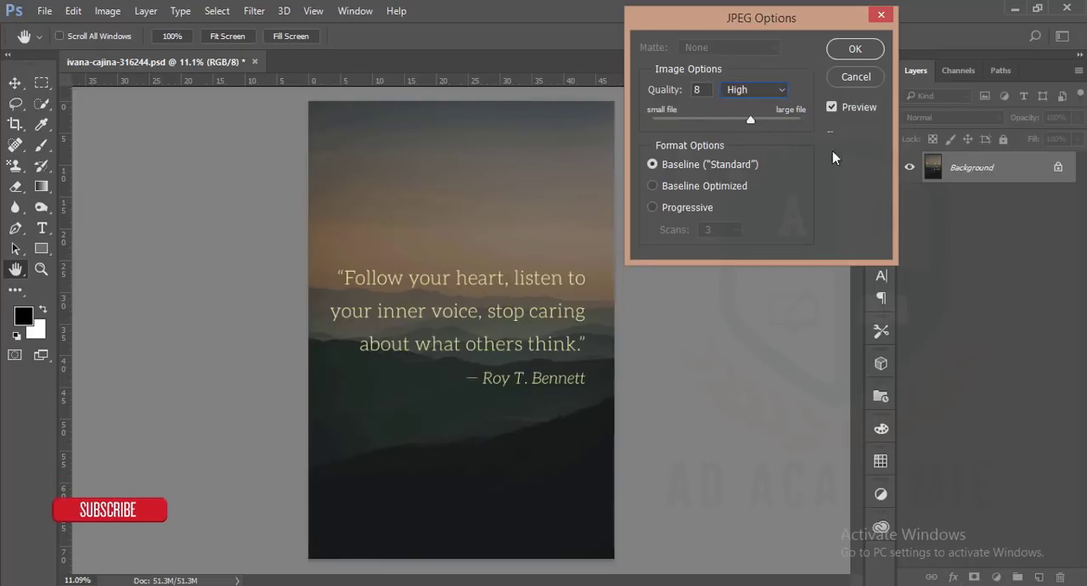
pyautogui.moveTo(752, 121); pyautogui.dragTo(786, 130)
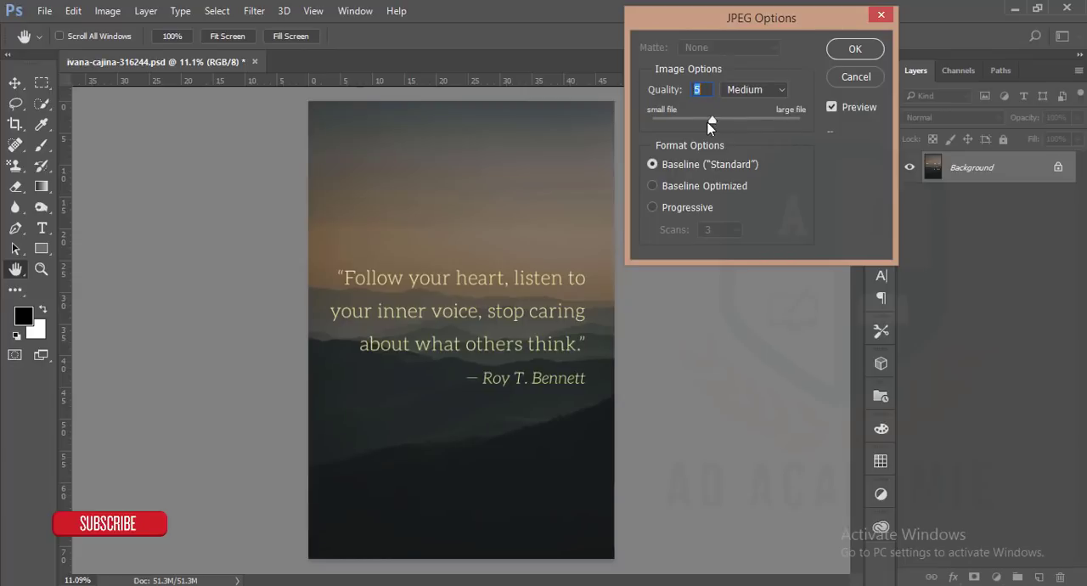
# Set the JPEG quality to 12 (Maximum) with the Baseline ("Standard") format and complete the export
pyautogui.moveTo(722, 121); pyautogui.dragTo(841, 129)
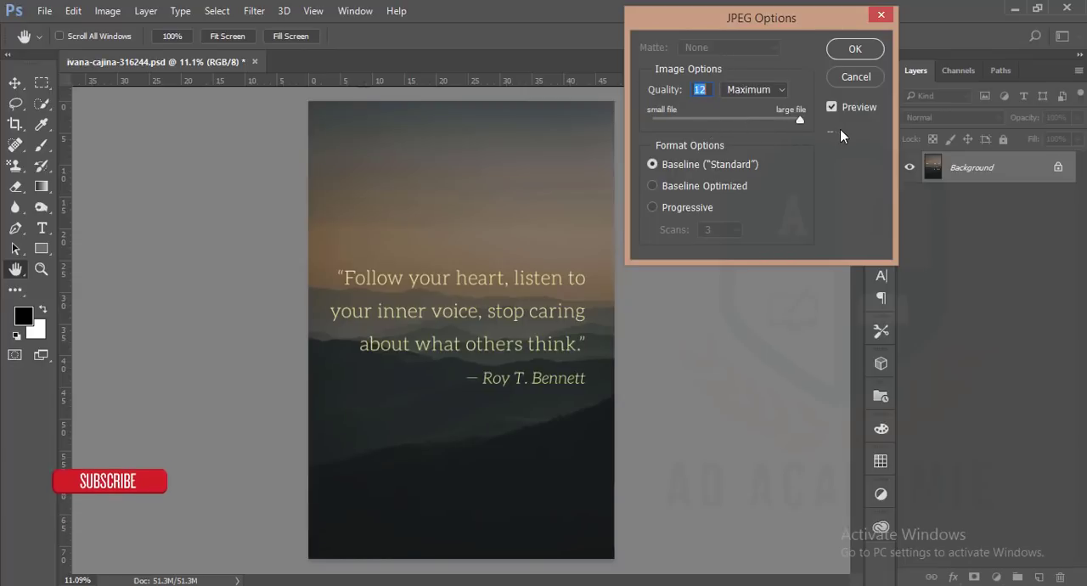
pyautogui.click(775, 91)
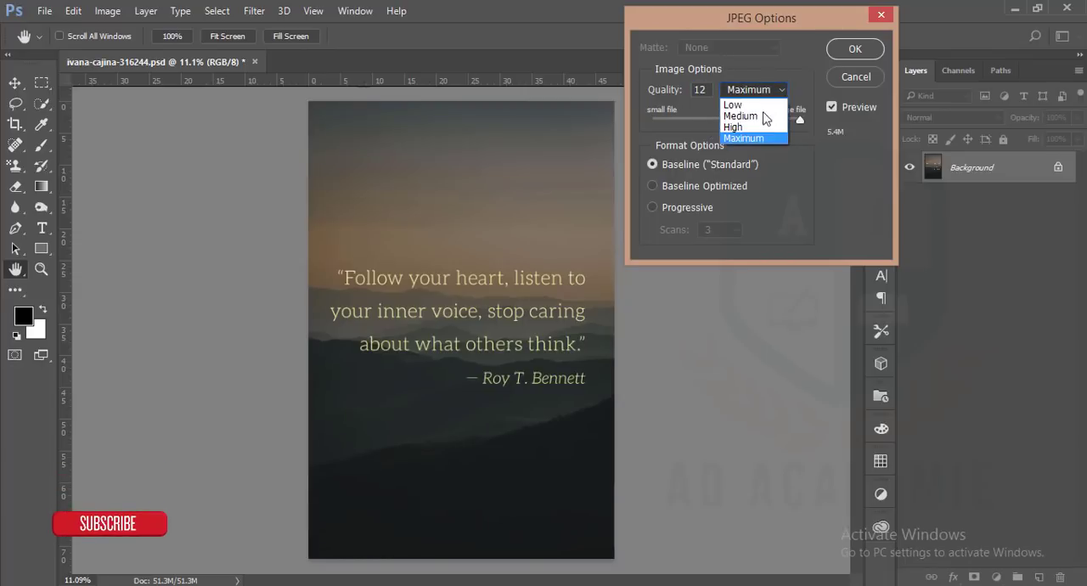
pyautogui.click(709, 92)
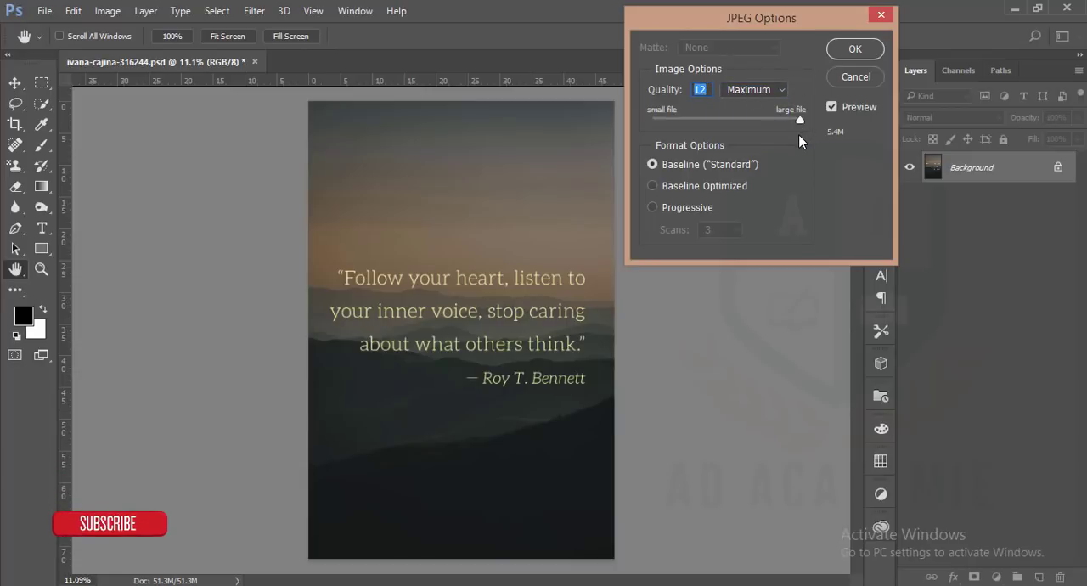
pyautogui.click(854, 48)
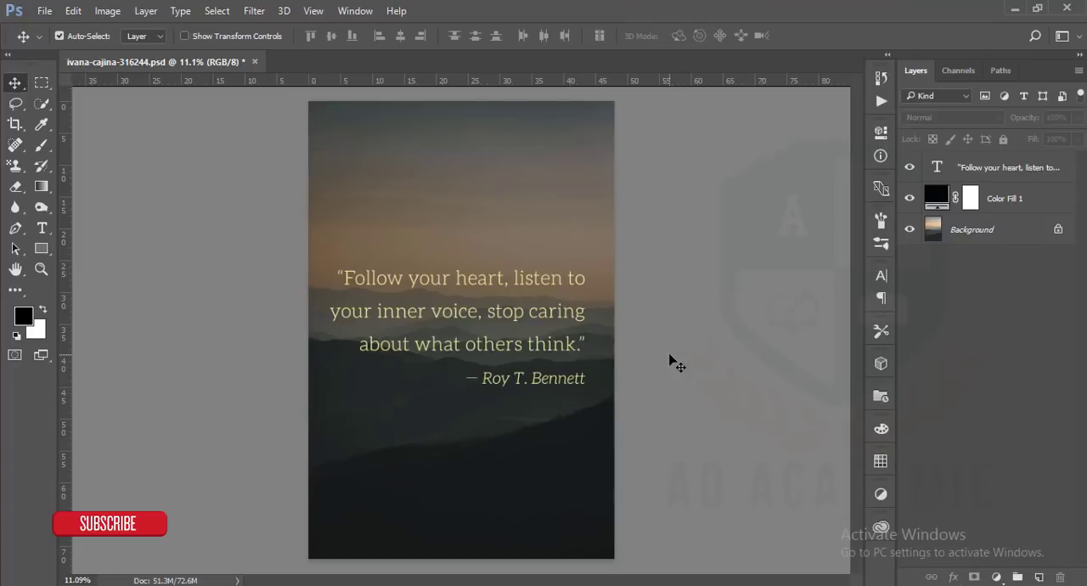